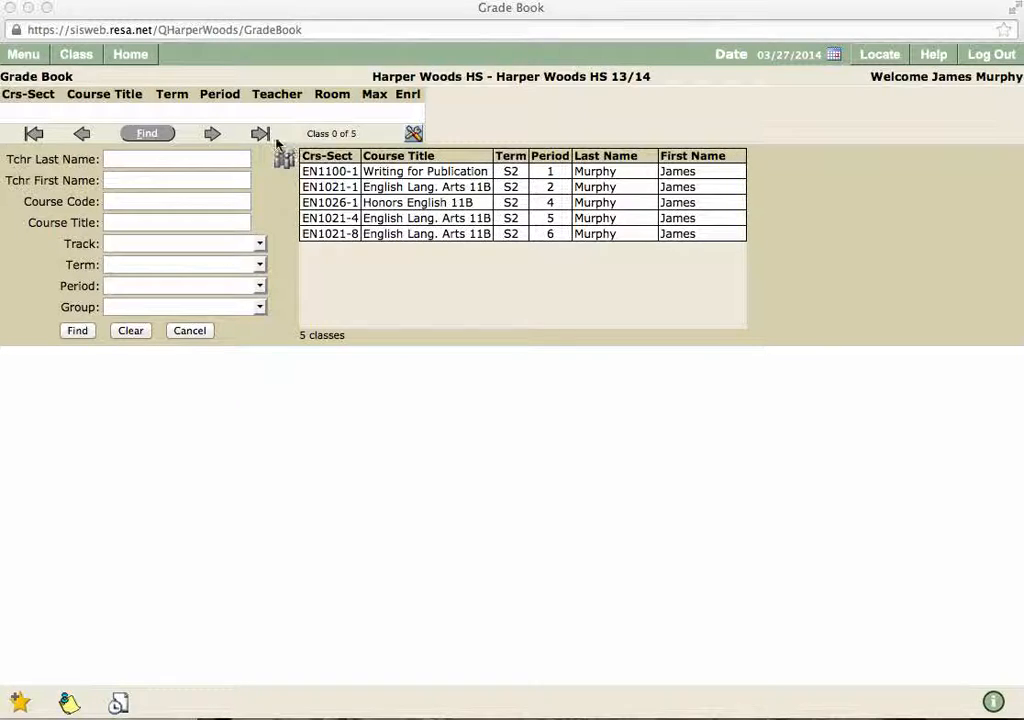
# Step: Select the EN1100-1 Writing for Publication class from the five S2 classes
pyautogui.click(465, 170)
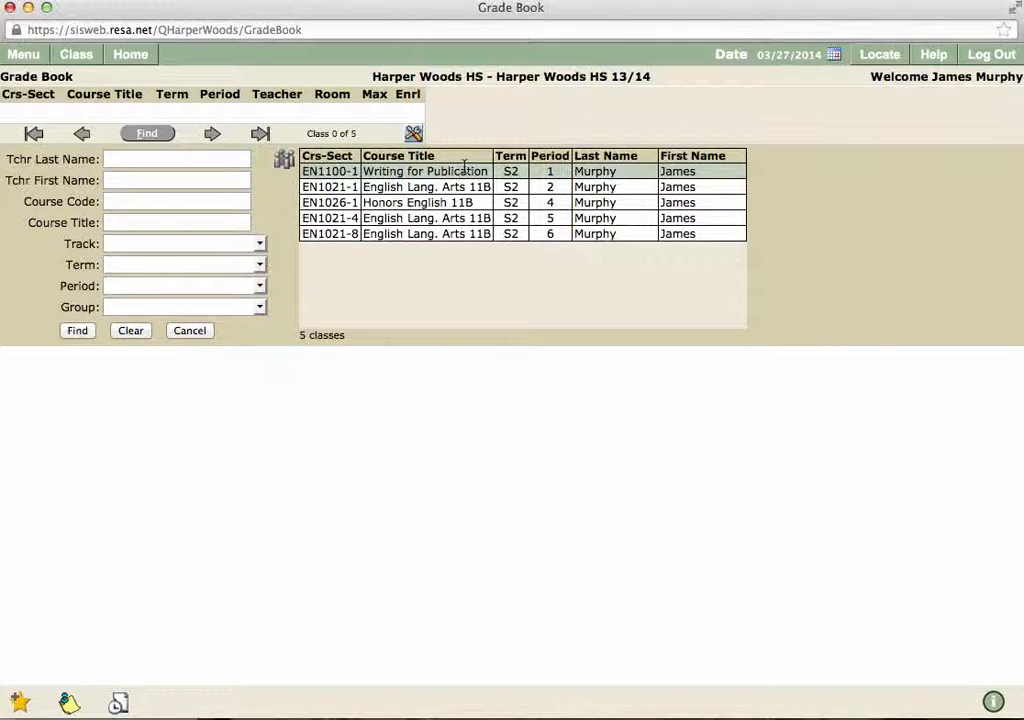
# Step: Open the Writing for Publication grade book and move through by Task and Roster to the by Student view
pyautogui.click(398, 175)
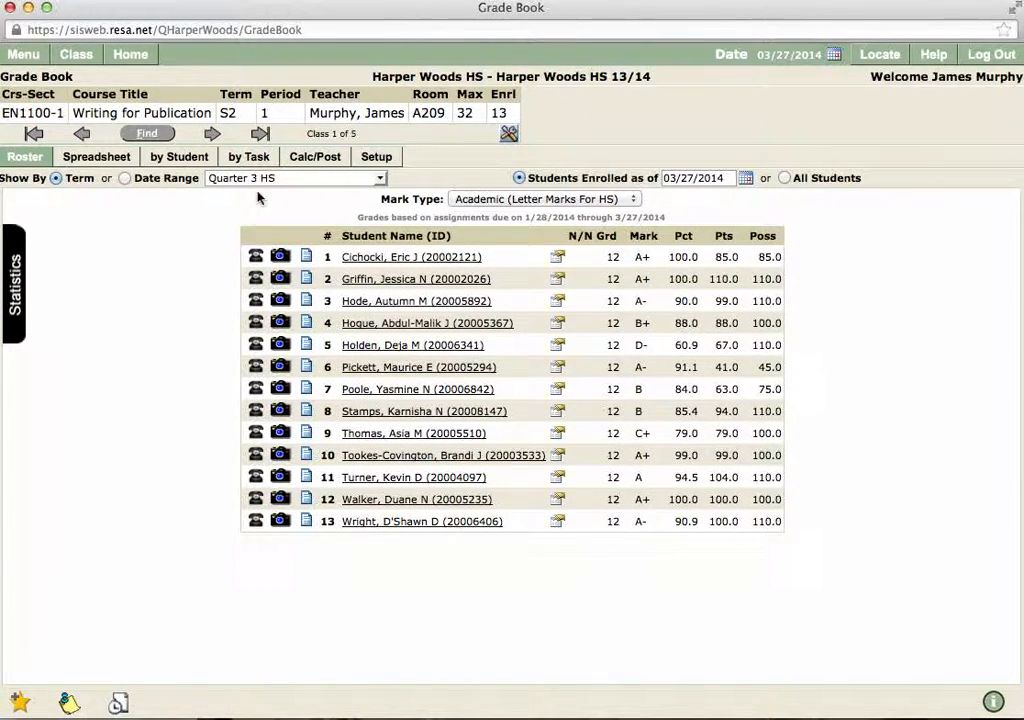
pyautogui.click(250, 158)
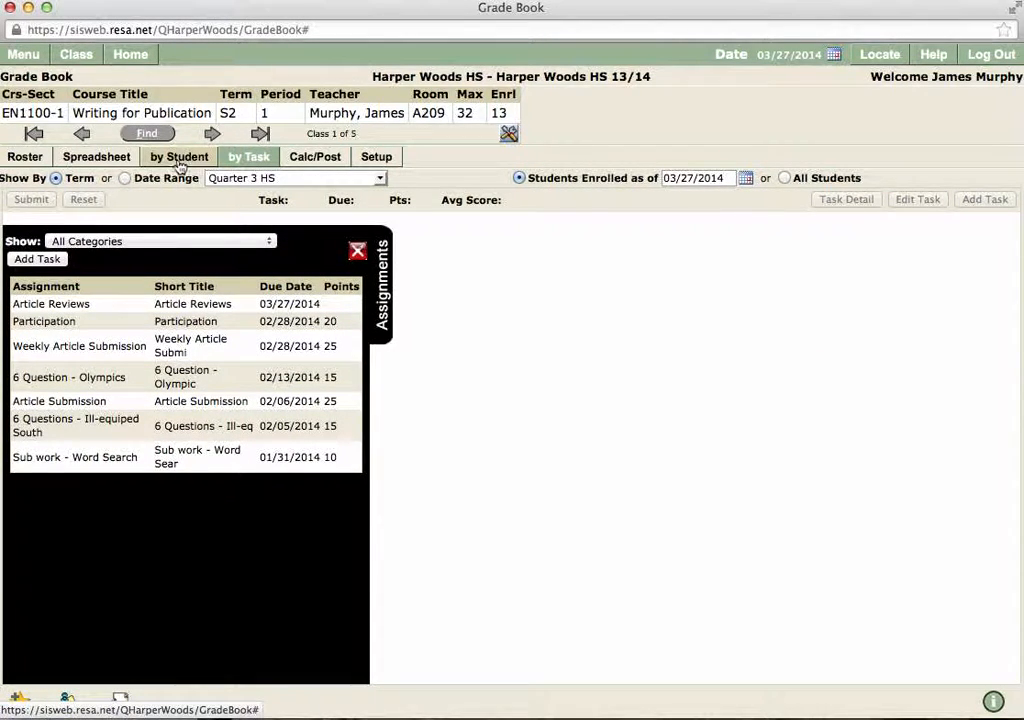
pyautogui.click(22, 156)
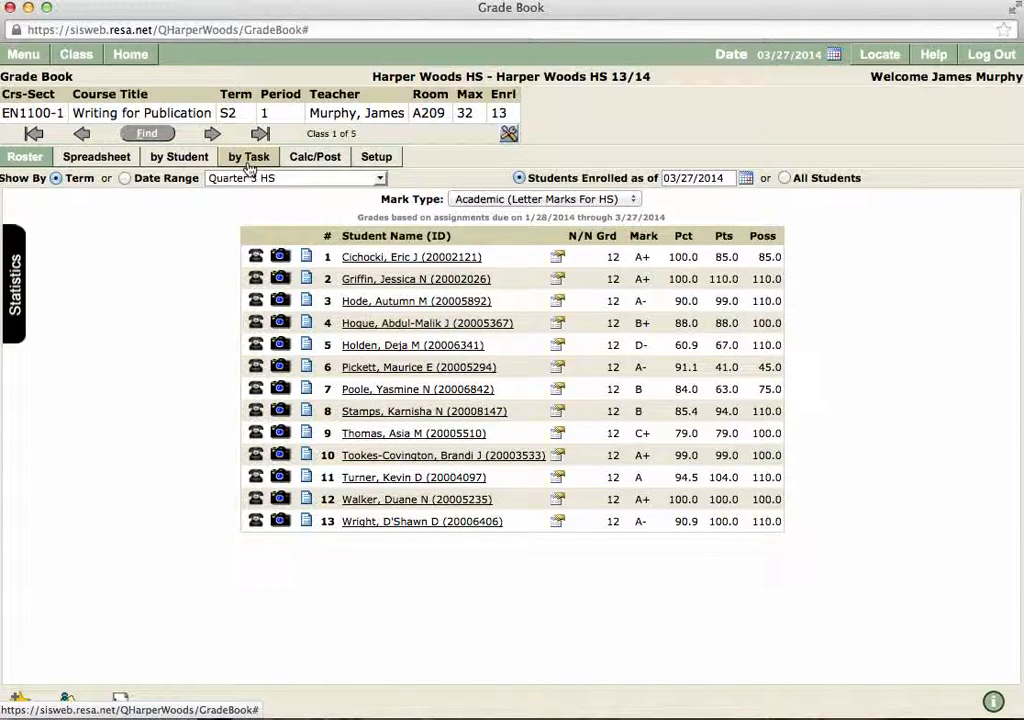
pyautogui.click(197, 160)
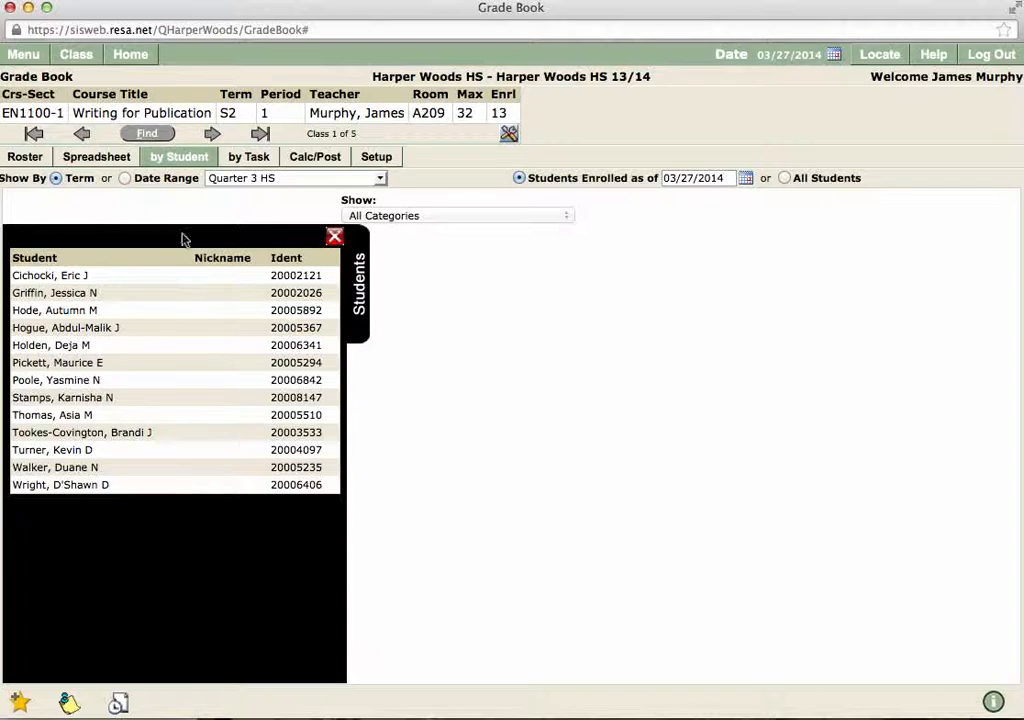
# Step: Show the first student's assignment scores, then switch to the by Task view
pyautogui.click(93, 280)
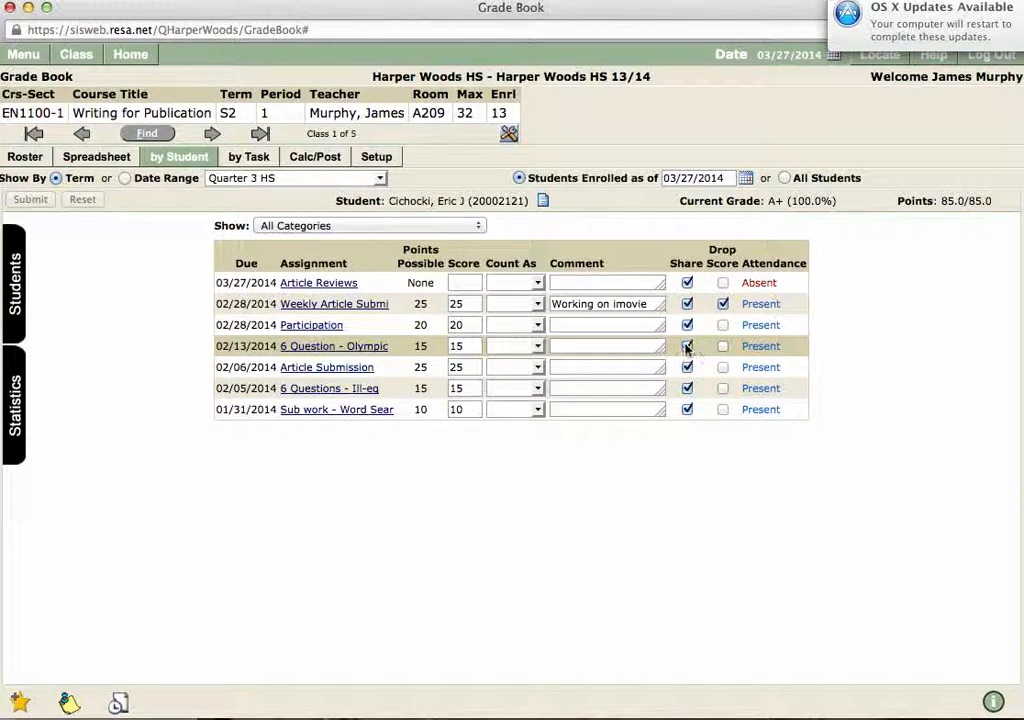
pyautogui.click(236, 160)
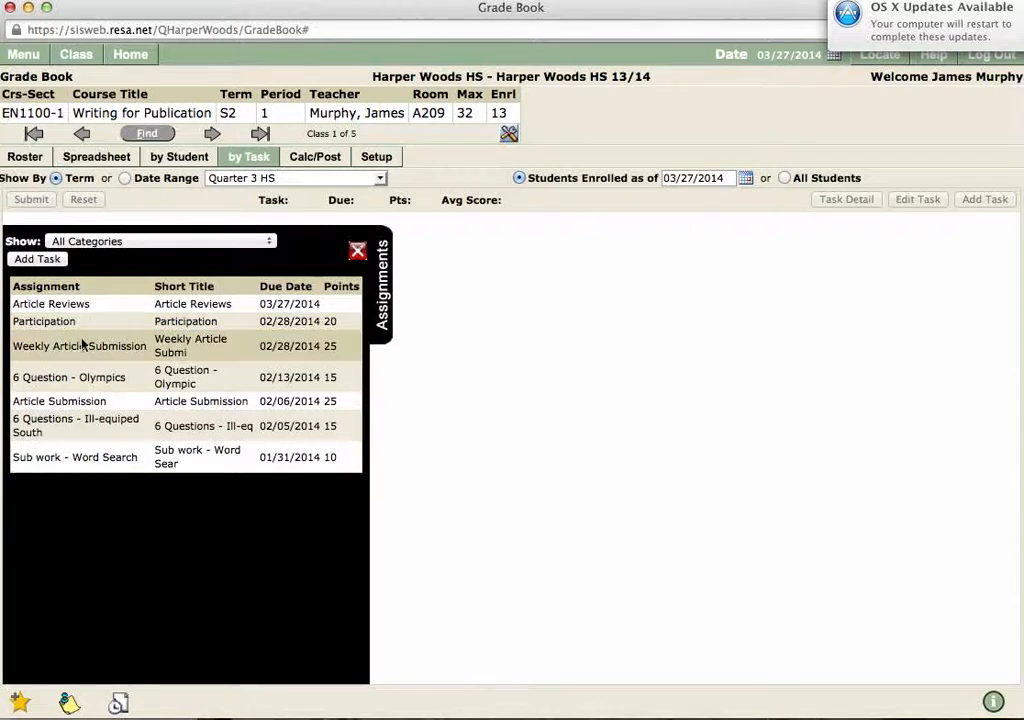
# Step: After viewing Weekly Article Submission, add a Blogs/Journals assignment titled 1, due 03/27/2014
pyautogui.click(82, 346)
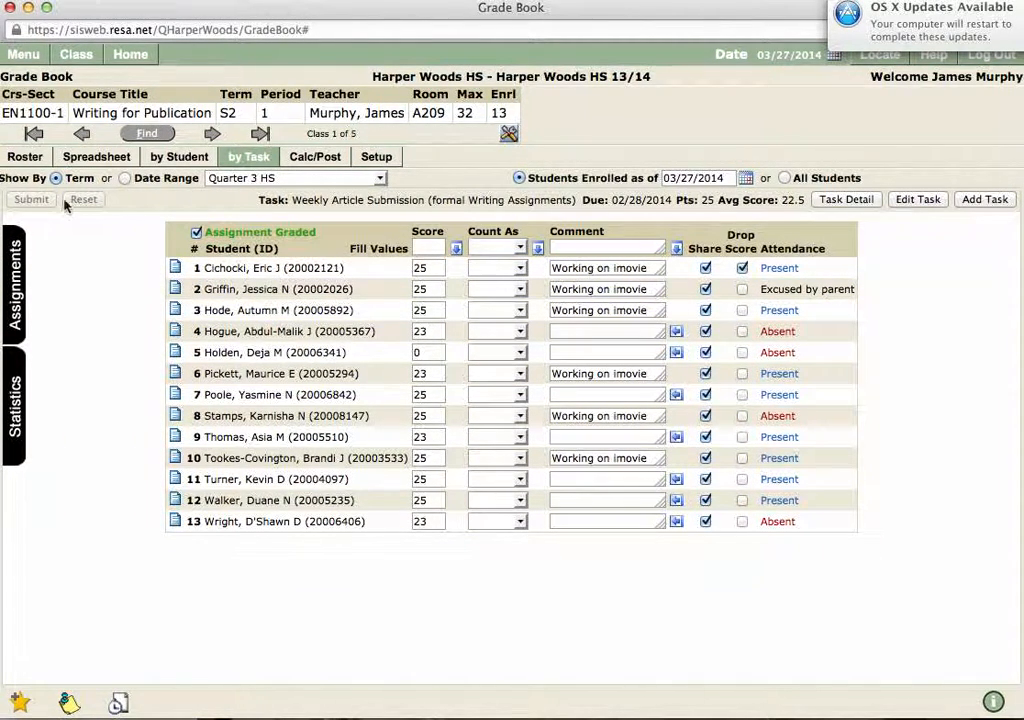
pyautogui.click(13, 270)
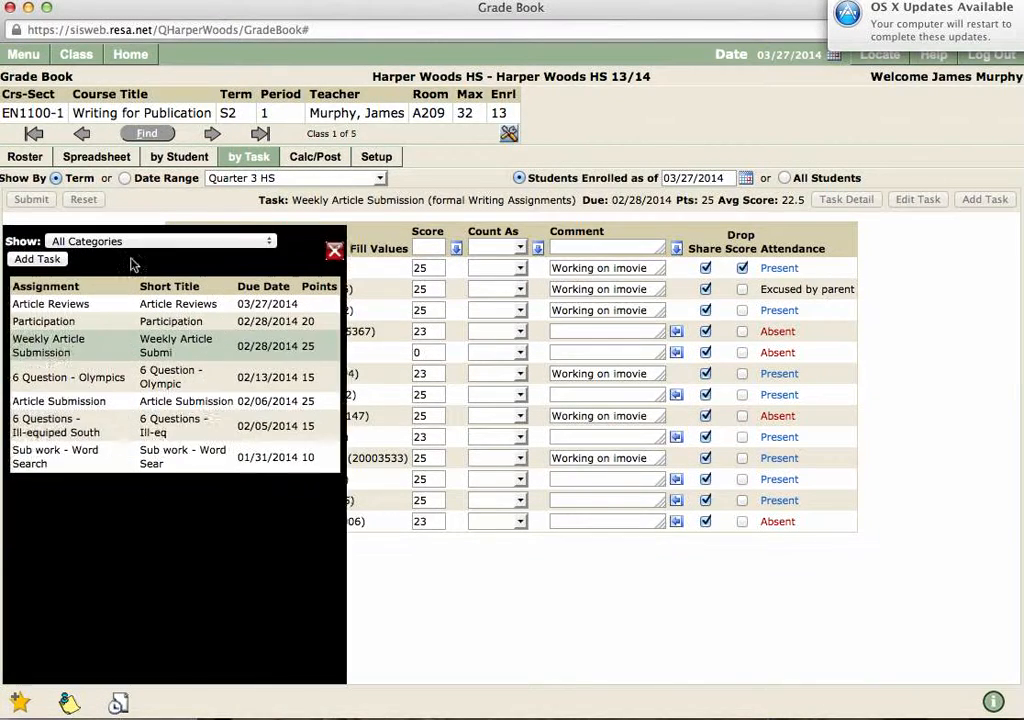
pyautogui.click(37, 259)
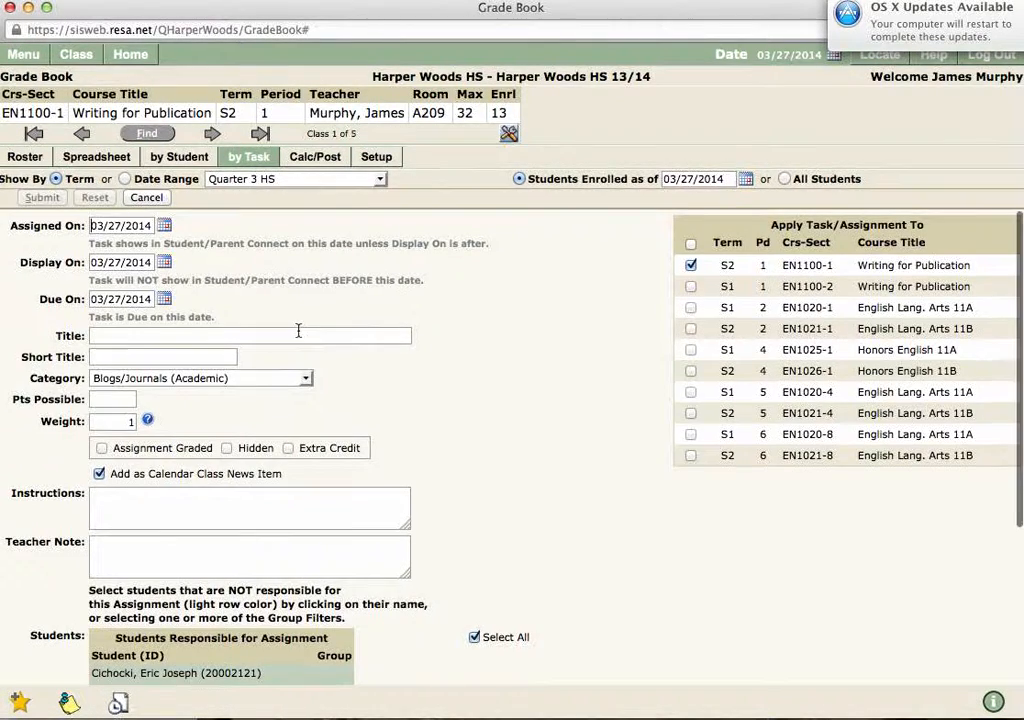
pyautogui.click(117, 334)
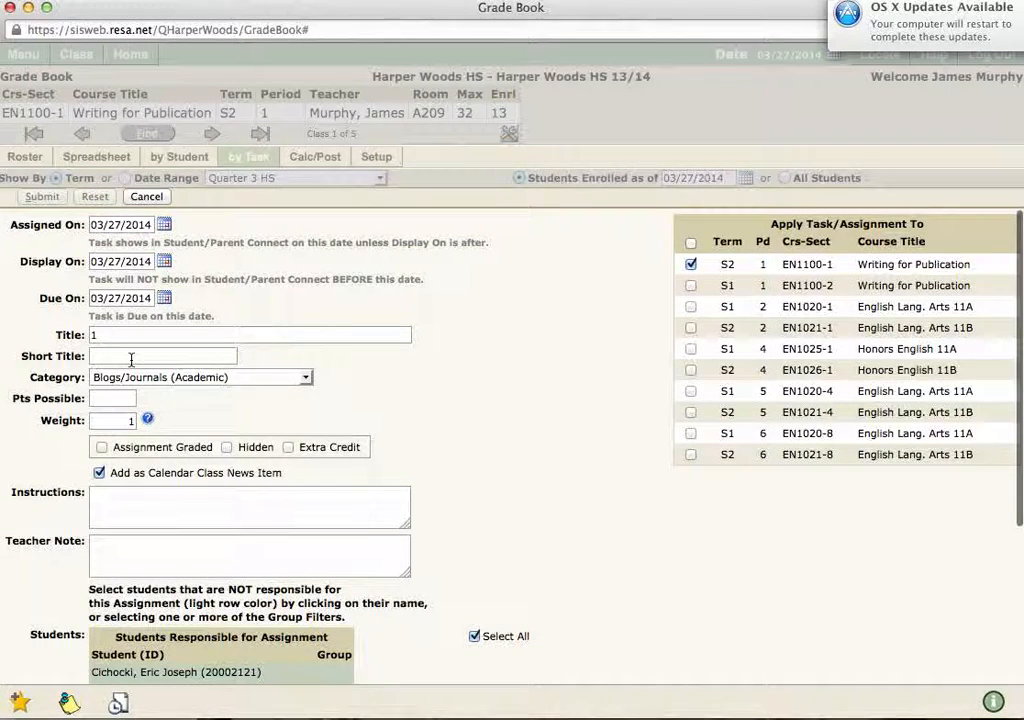
pyautogui.click(131, 357)
pyautogui.write('11')
pyautogui.scroll(-2, 150, 320)
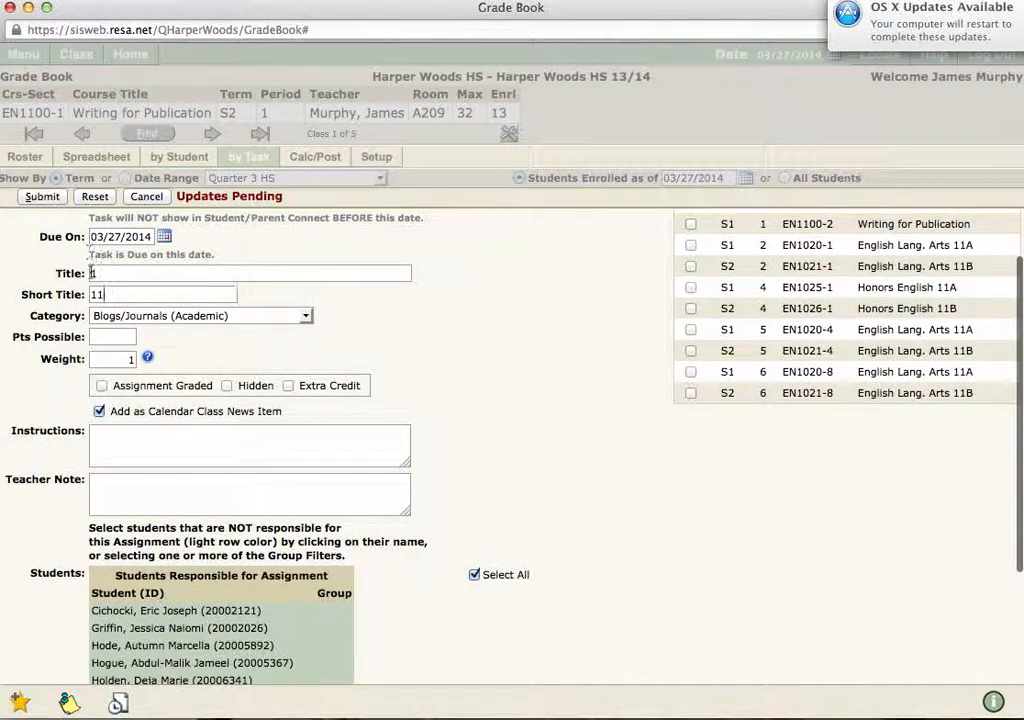
pyautogui.click(42, 196)
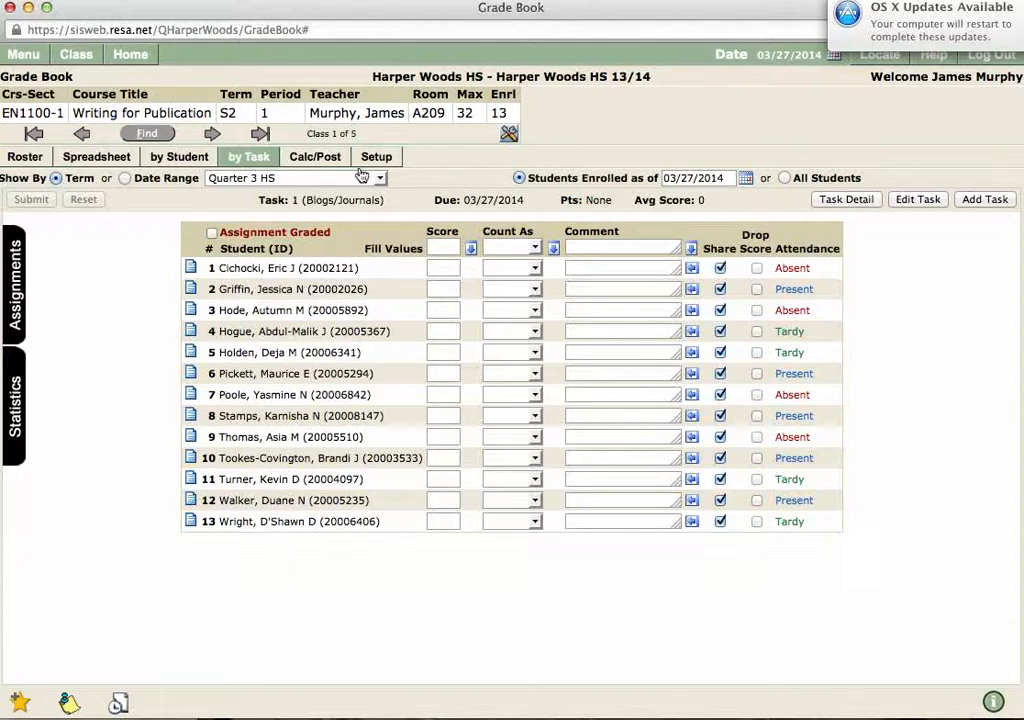
# Step: Check the first student's grades for the new assignment, then return to the Quarter 3 roster
pyautogui.click(28, 157)
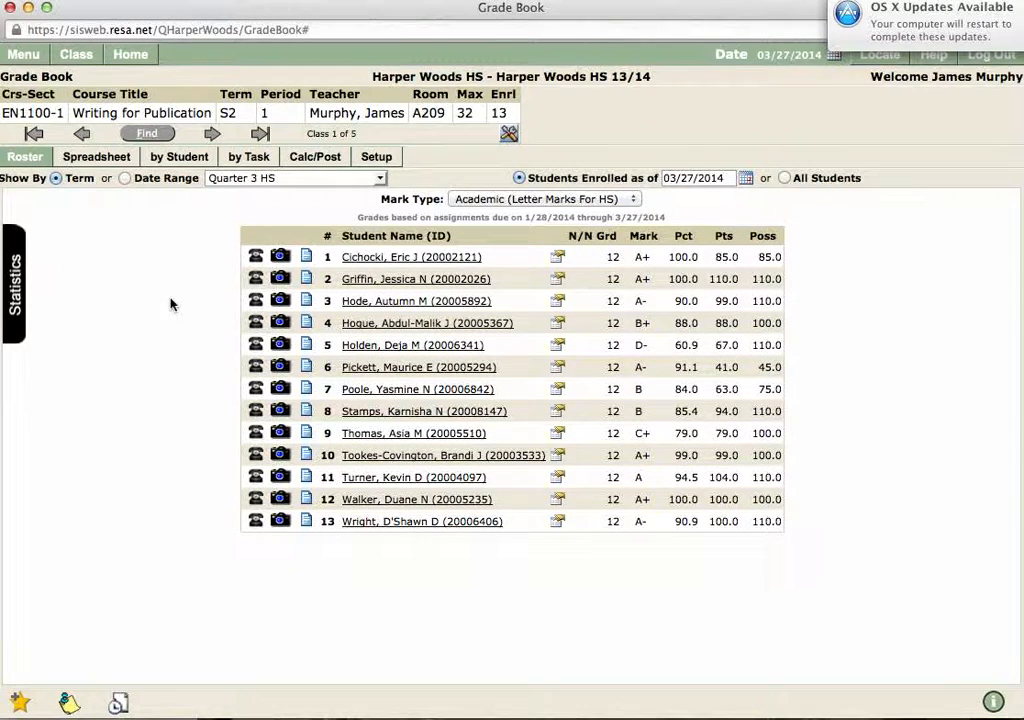
pyautogui.click(182, 157)
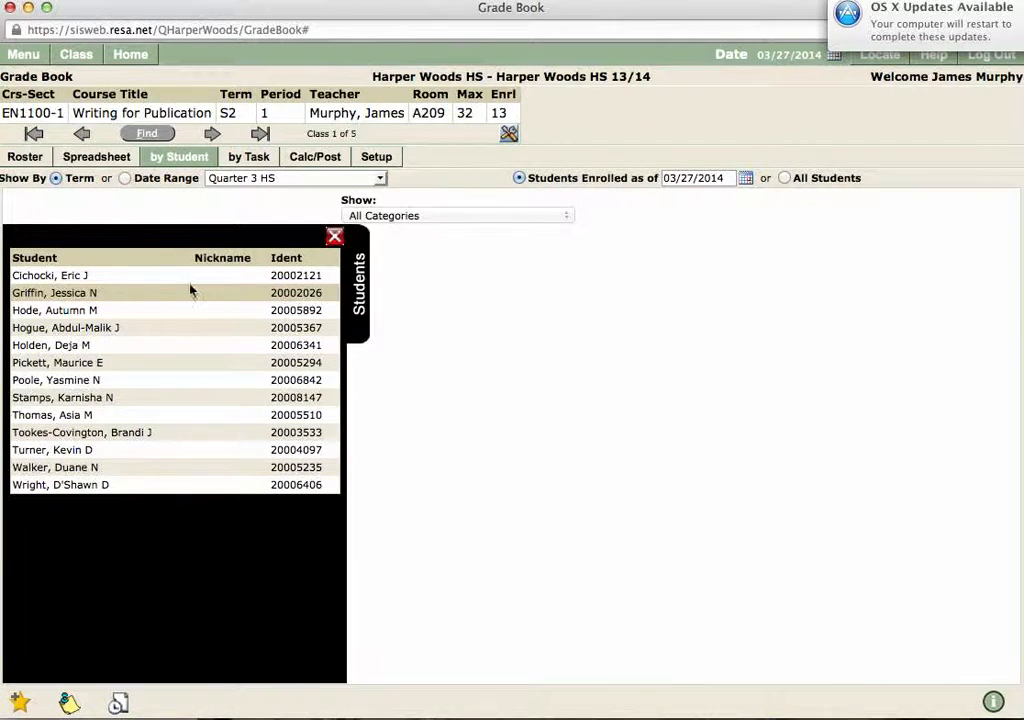
pyautogui.click(189, 278)
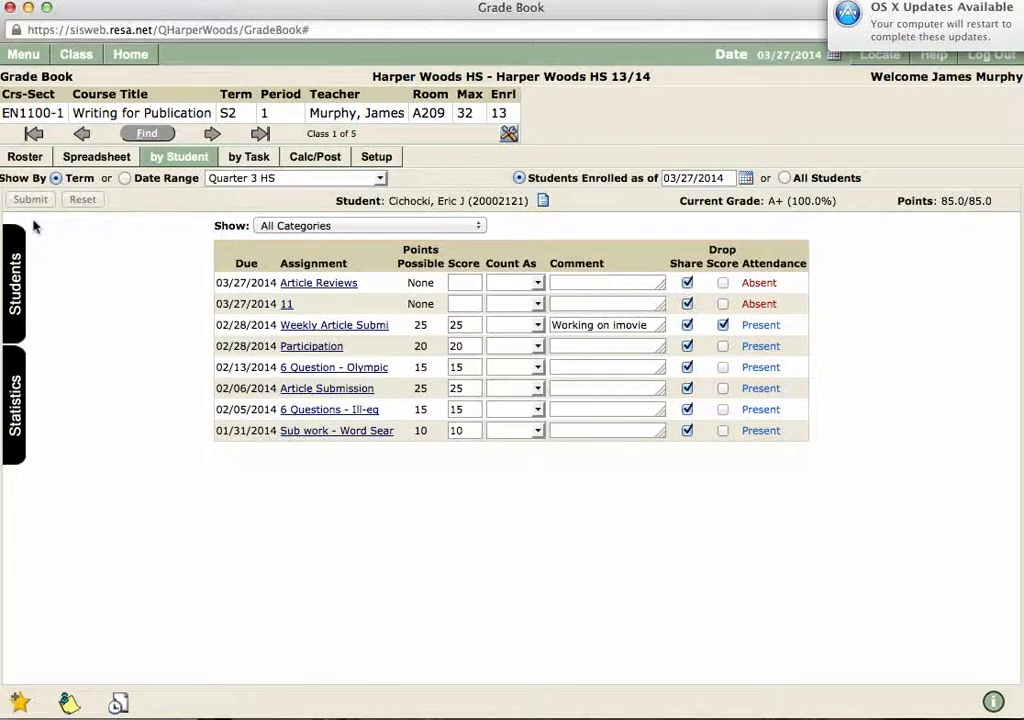
pyautogui.click(28, 158)
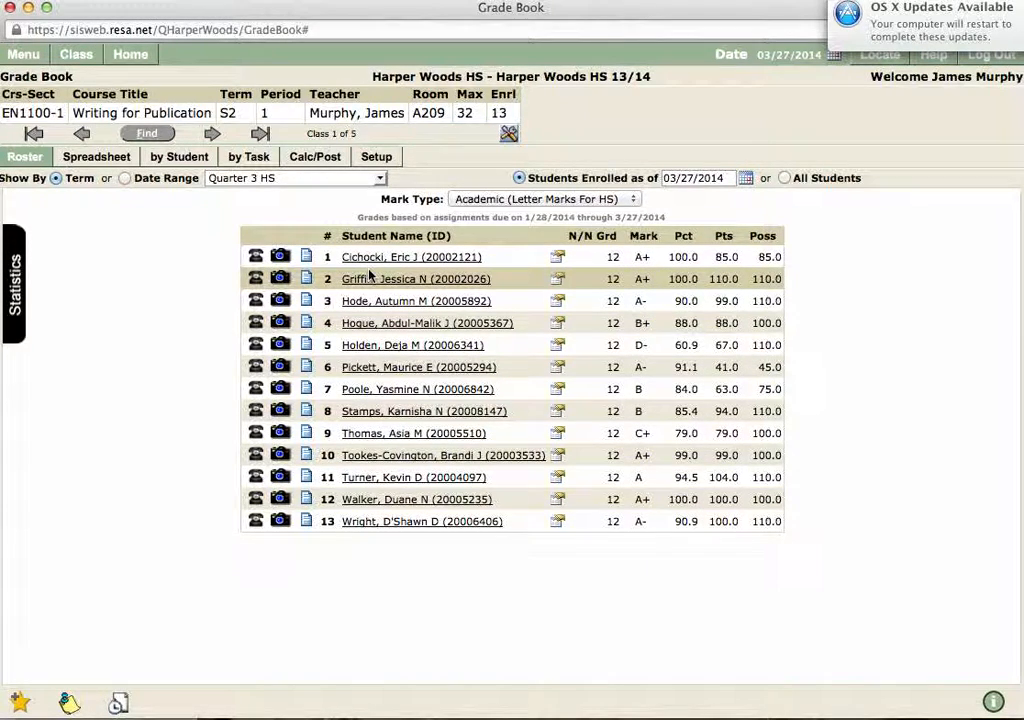
# Step: Under Calc/Post Drop Scores, set Article Reviews to drop 1 score
pyautogui.click(336, 163)
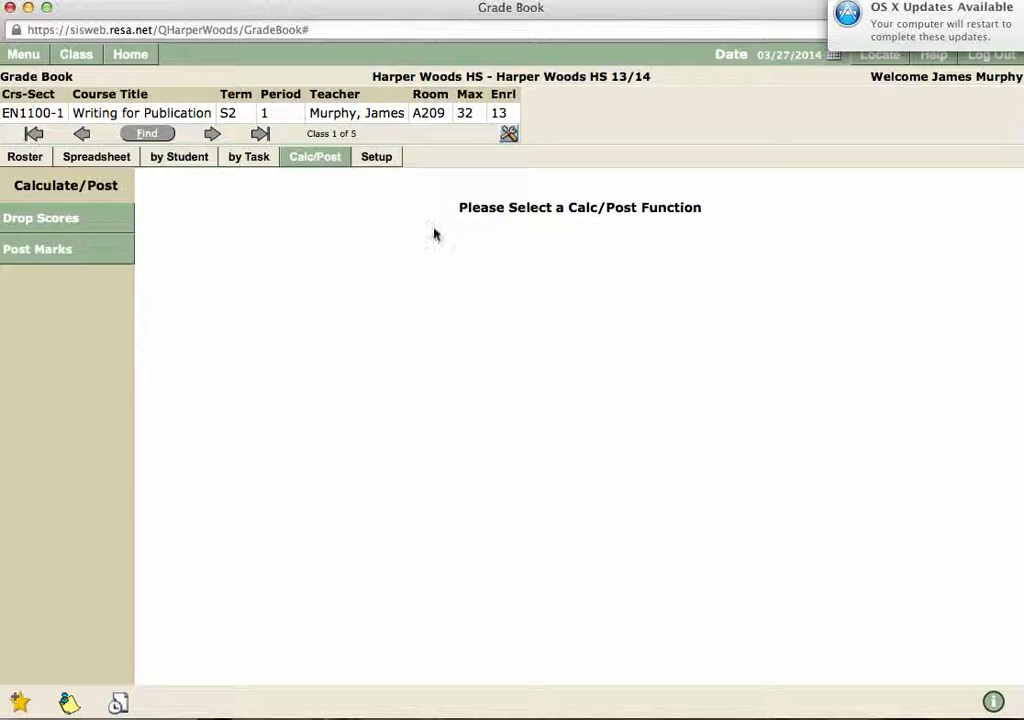
pyautogui.click(82, 230)
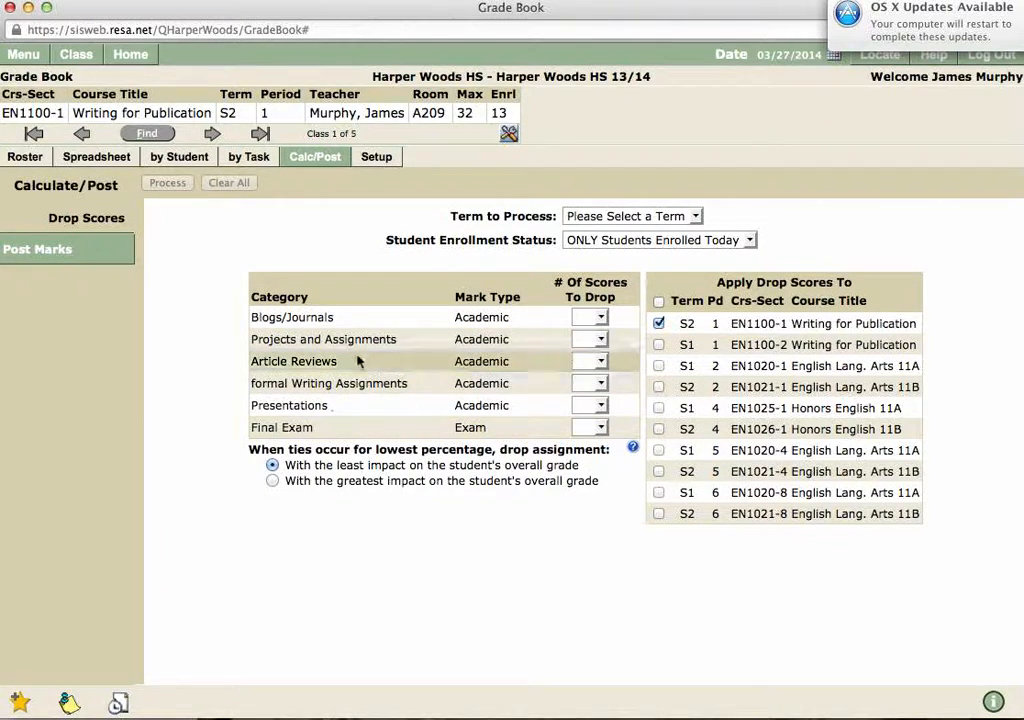
pyautogui.click(598, 317)
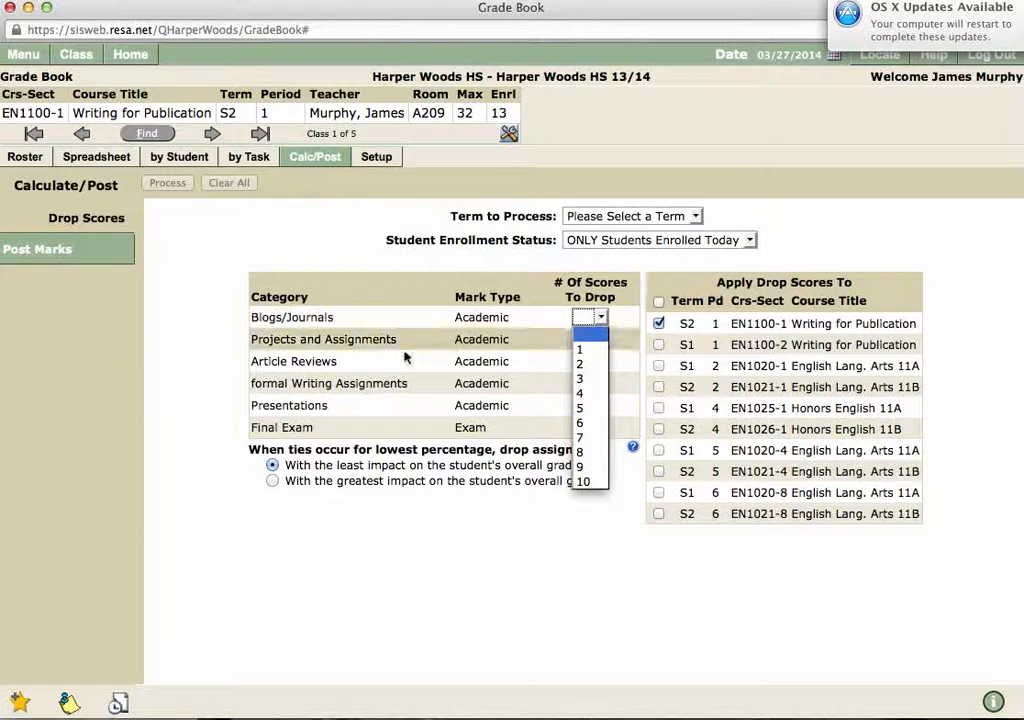
pyautogui.click(227, 396)
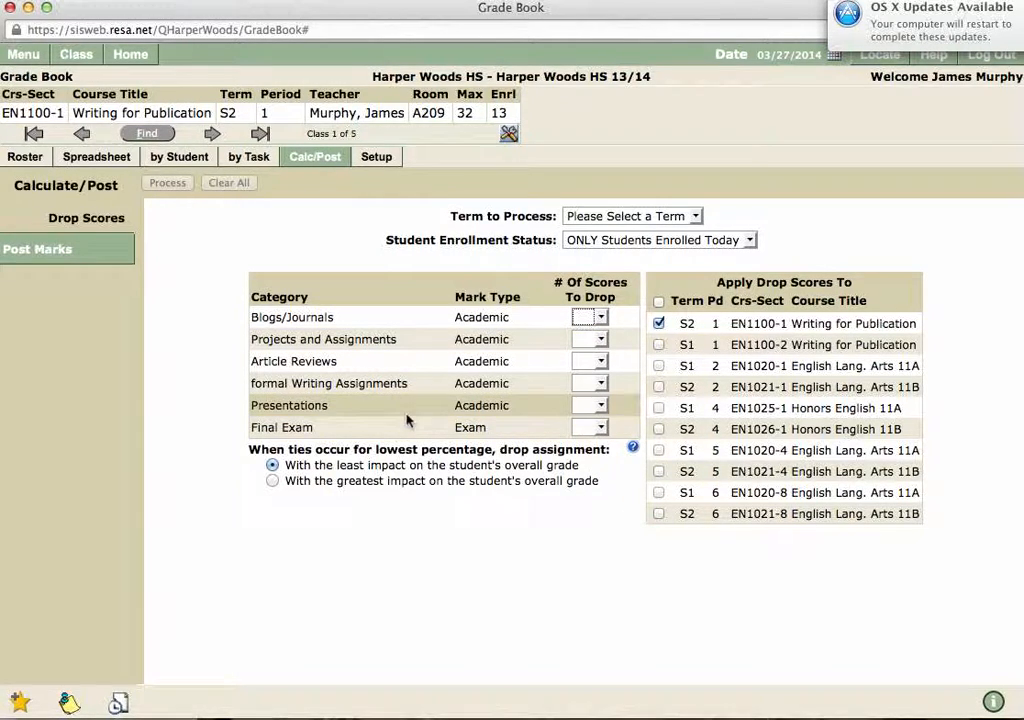
pyautogui.click(600, 362)
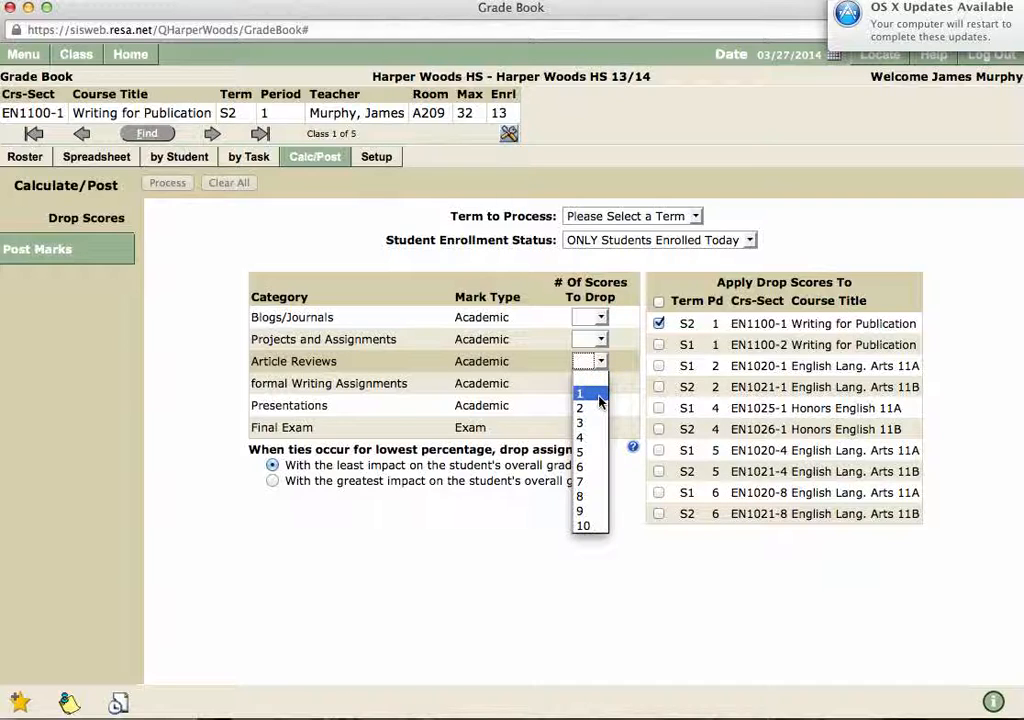
pyautogui.click(600, 398)
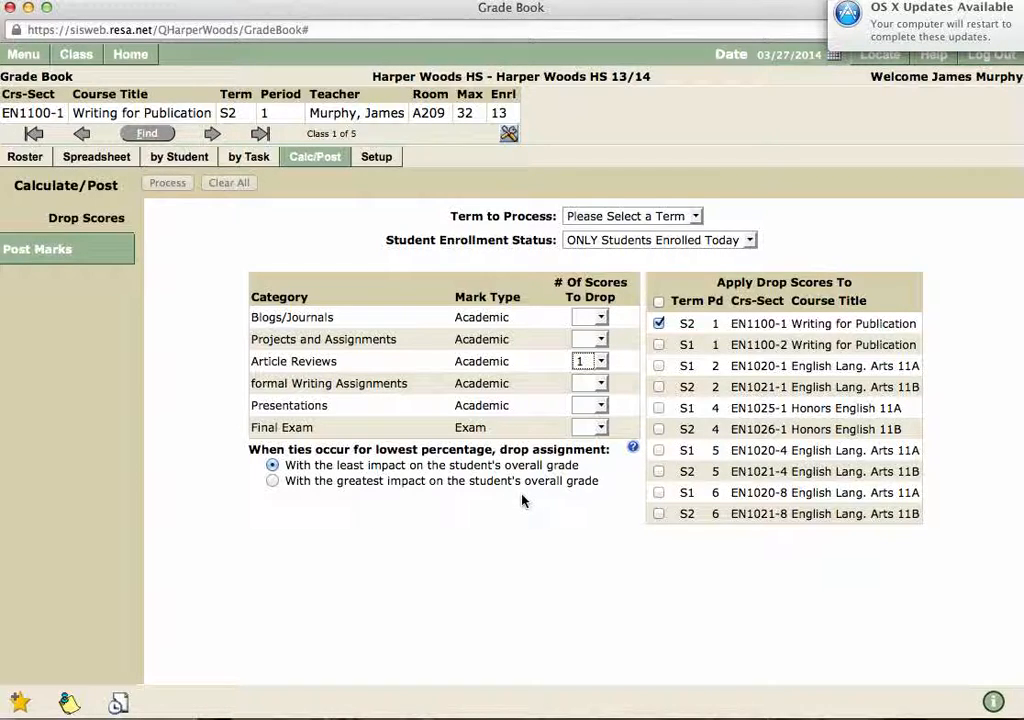
pyautogui.click(676, 216)
# Step: Choose Quarter 3 HS as the term to process and view the tied-low-scores help
pyautogui.click(637, 247)
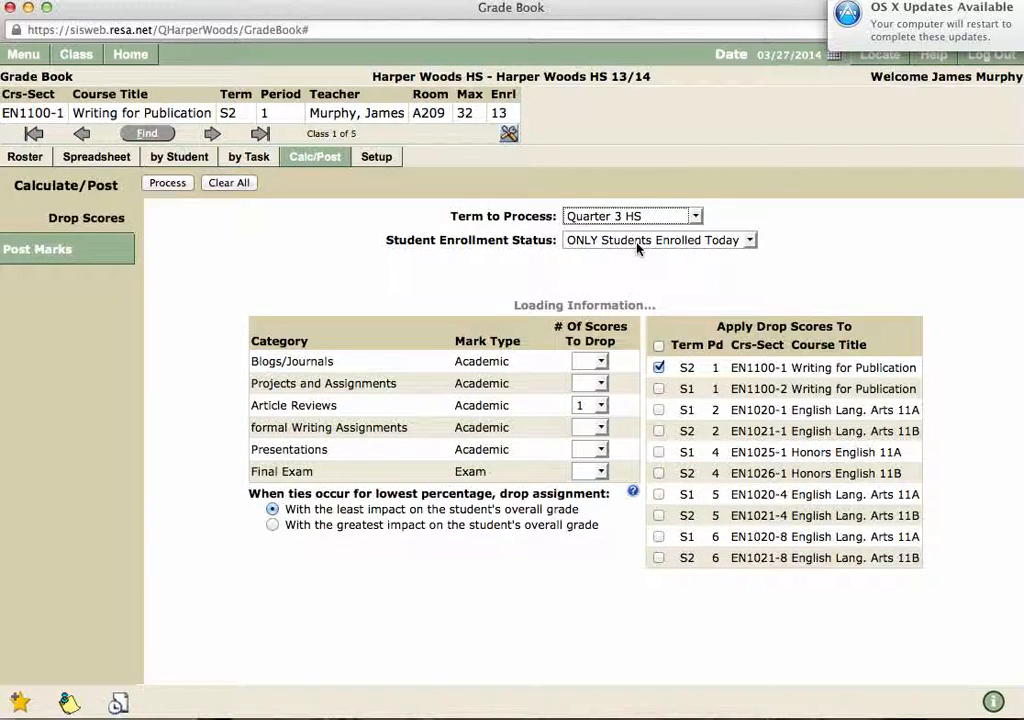
pyautogui.scroll(-2, 565, 357)
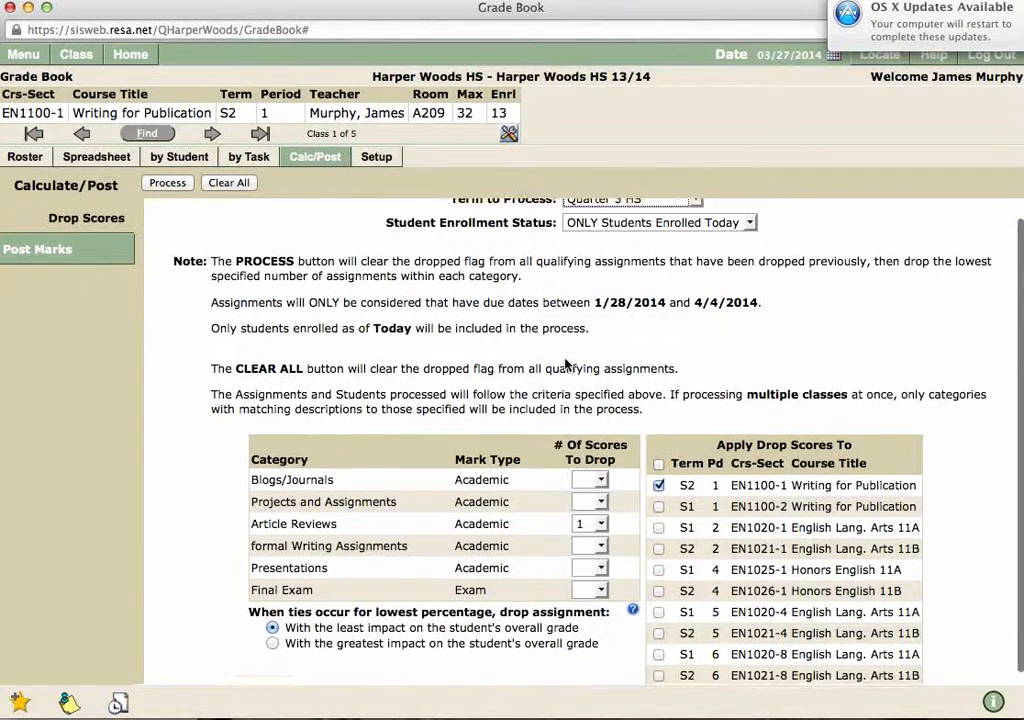
pyautogui.scroll(2, 600, 250)
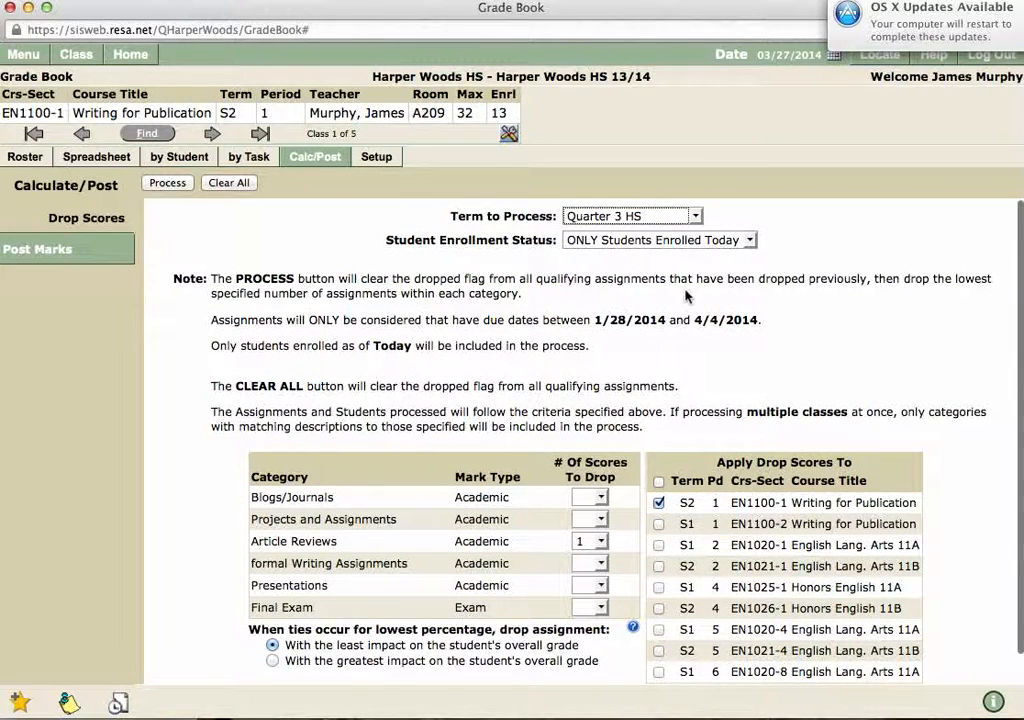
pyautogui.scroll(-2, 672, 312)
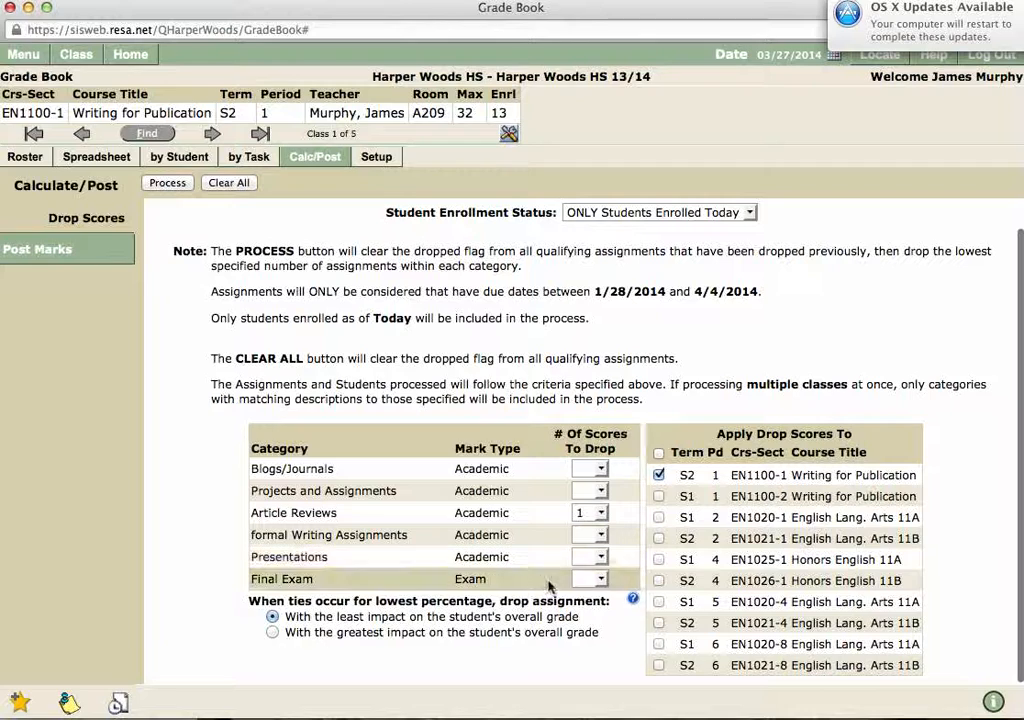
pyautogui.click(630, 598)
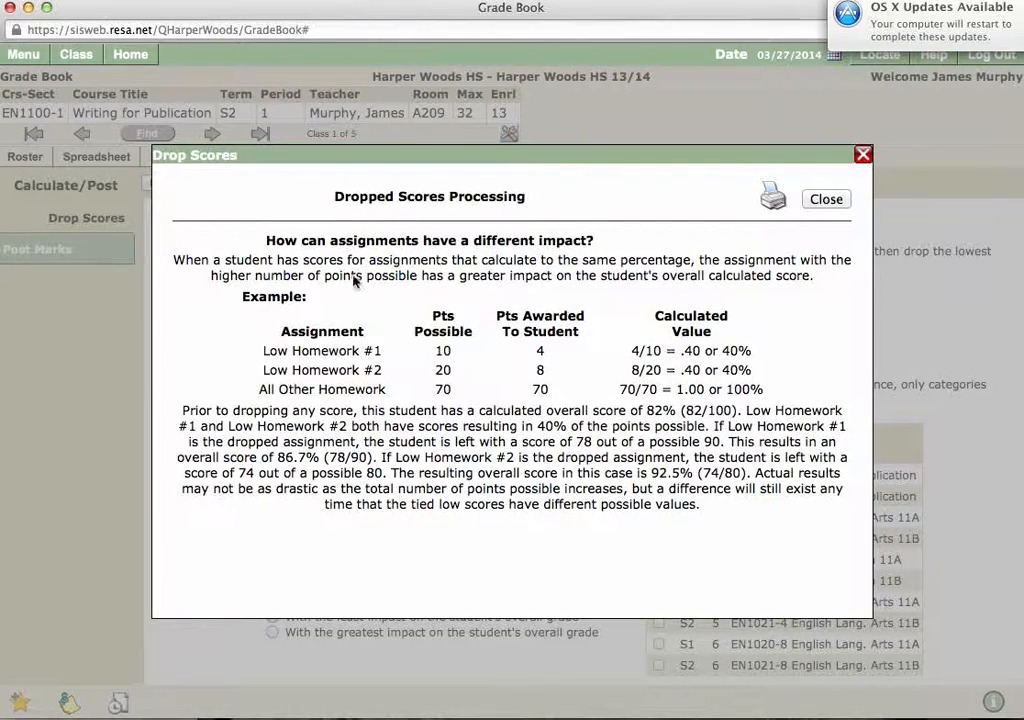
# Step: Close the Drop Scores help window
pyautogui.click(861, 157)
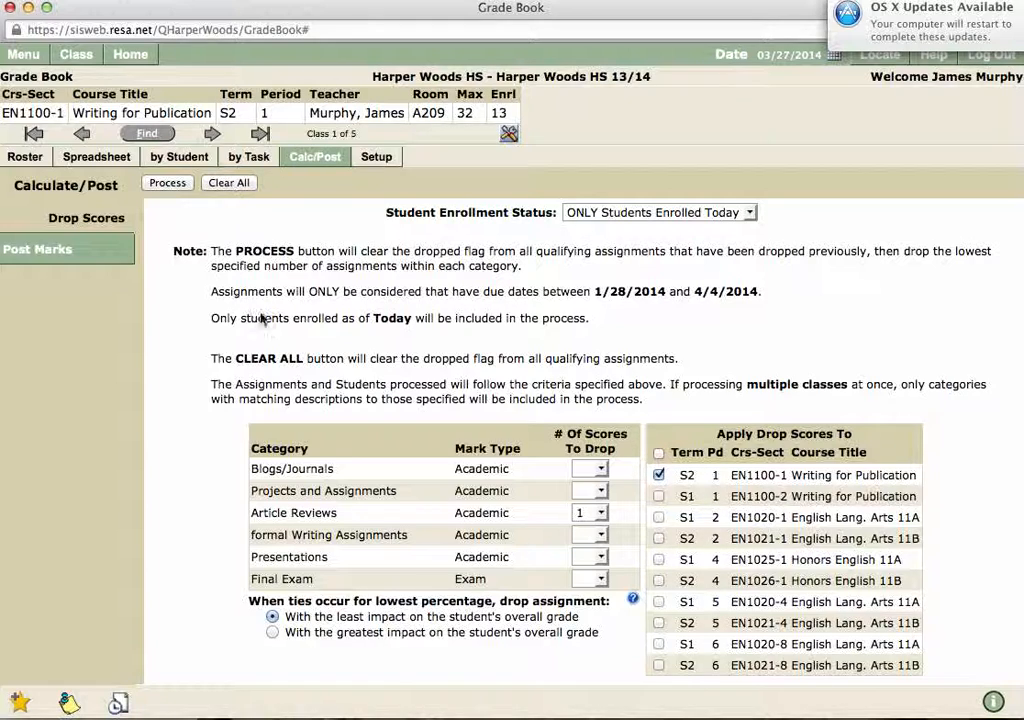
# Step: On Post Marks, post to Quarter 3 HS and calculate Academic - Gradebook marks
pyautogui.click(71, 245)
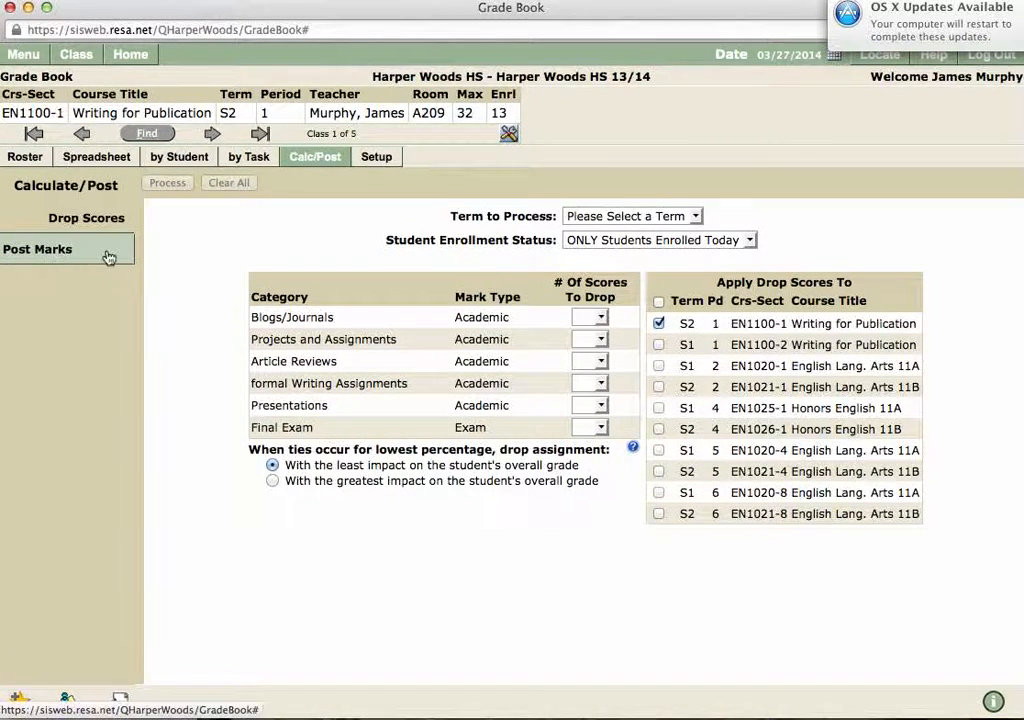
pyautogui.click(110, 225)
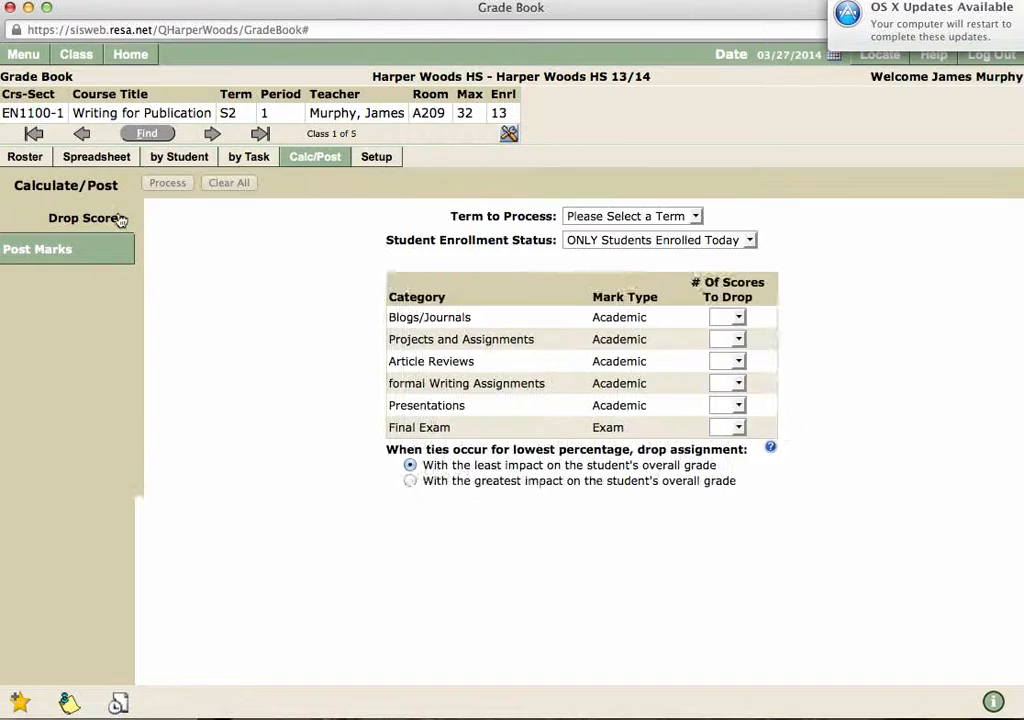
pyautogui.click(98, 246)
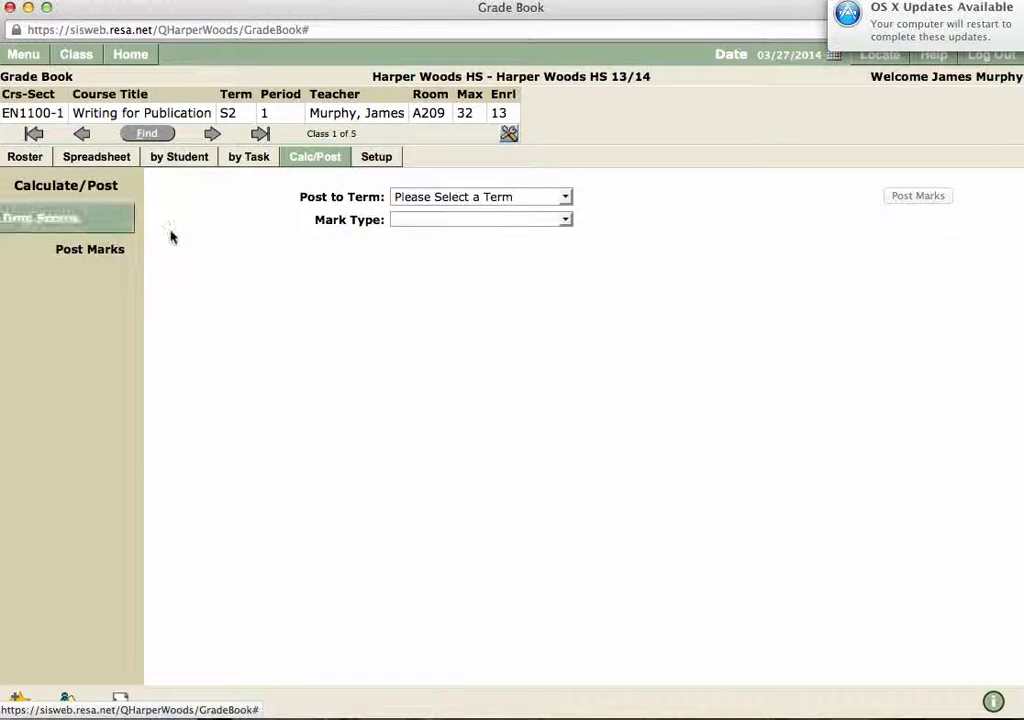
pyautogui.click(563, 200)
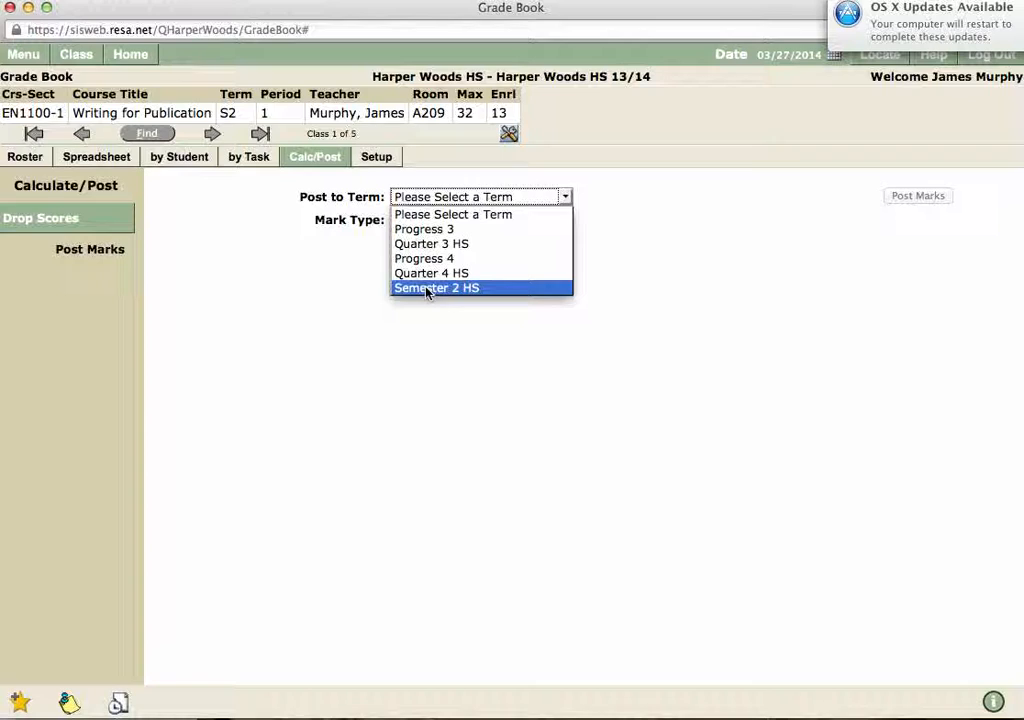
pyautogui.click(400, 347)
pyautogui.click(496, 207)
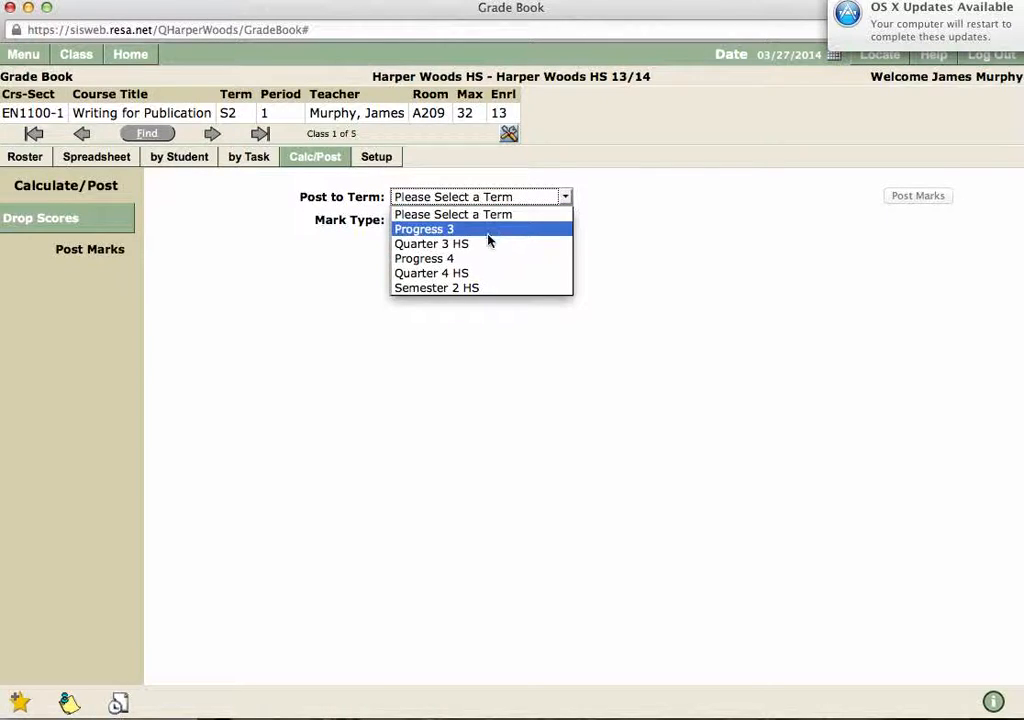
pyautogui.click(488, 243)
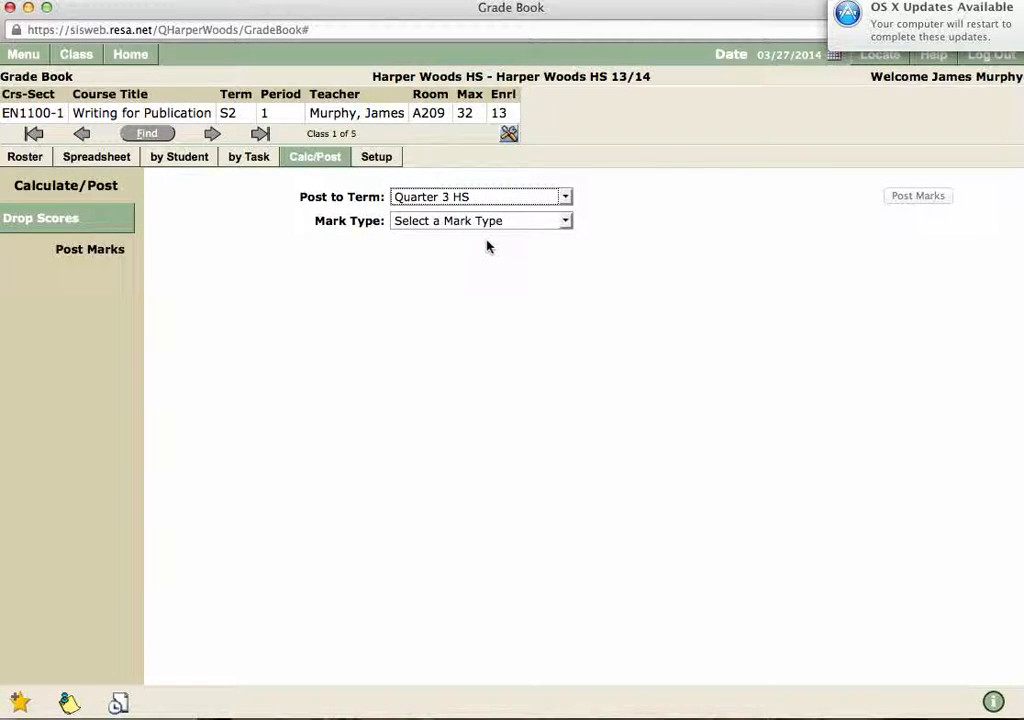
pyautogui.click(494, 222)
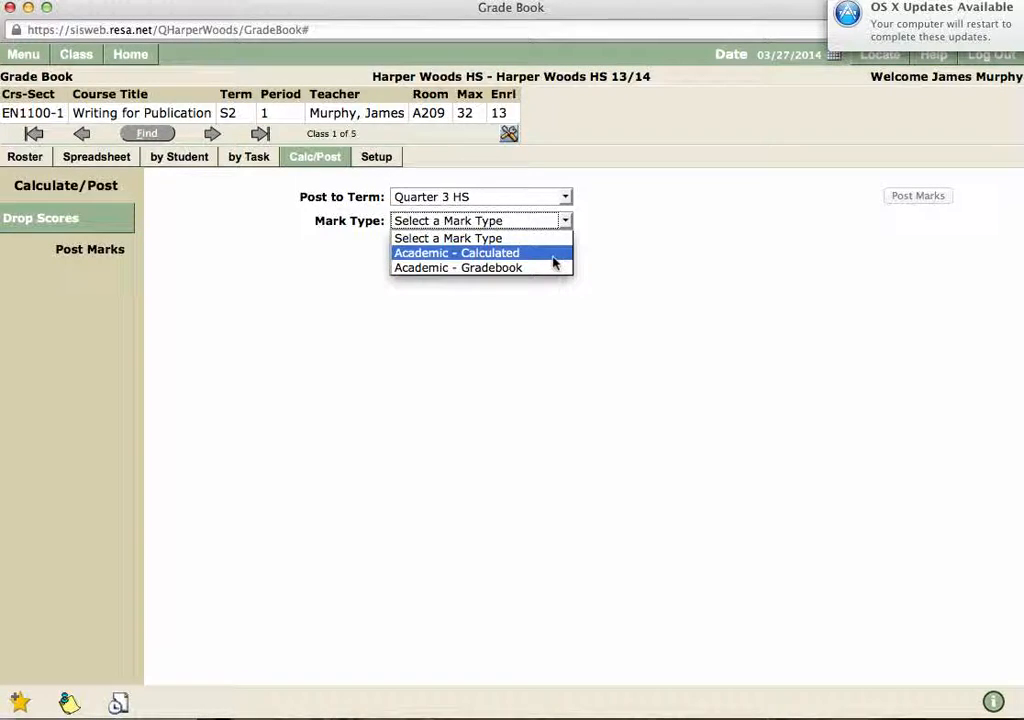
pyautogui.click(491, 268)
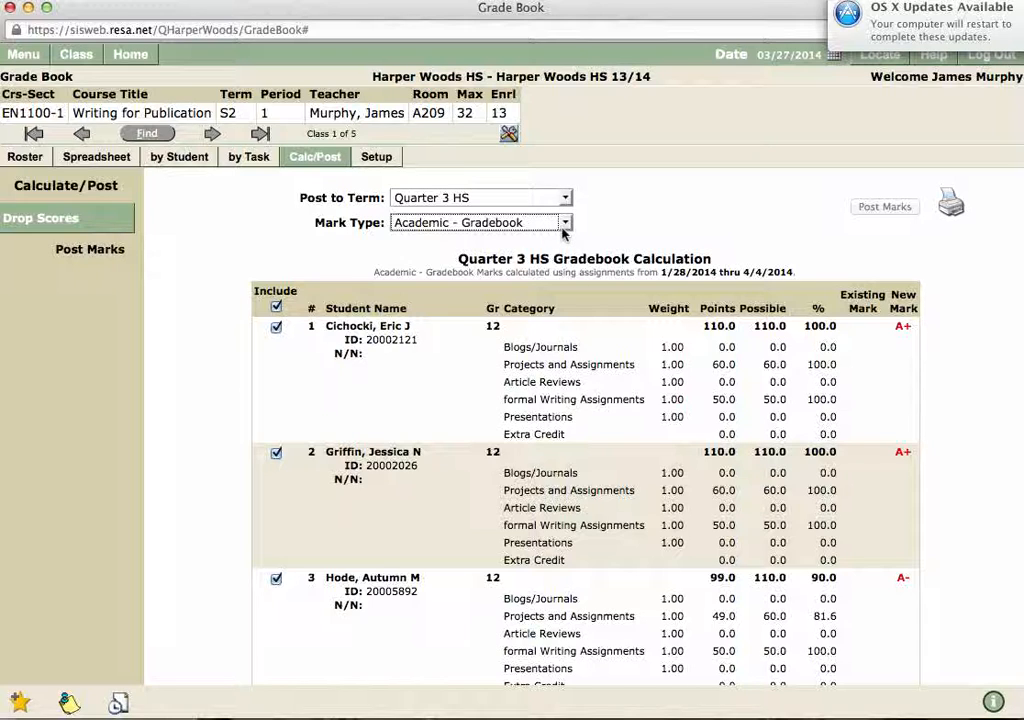
pyautogui.scroll(-10, 673, 421)
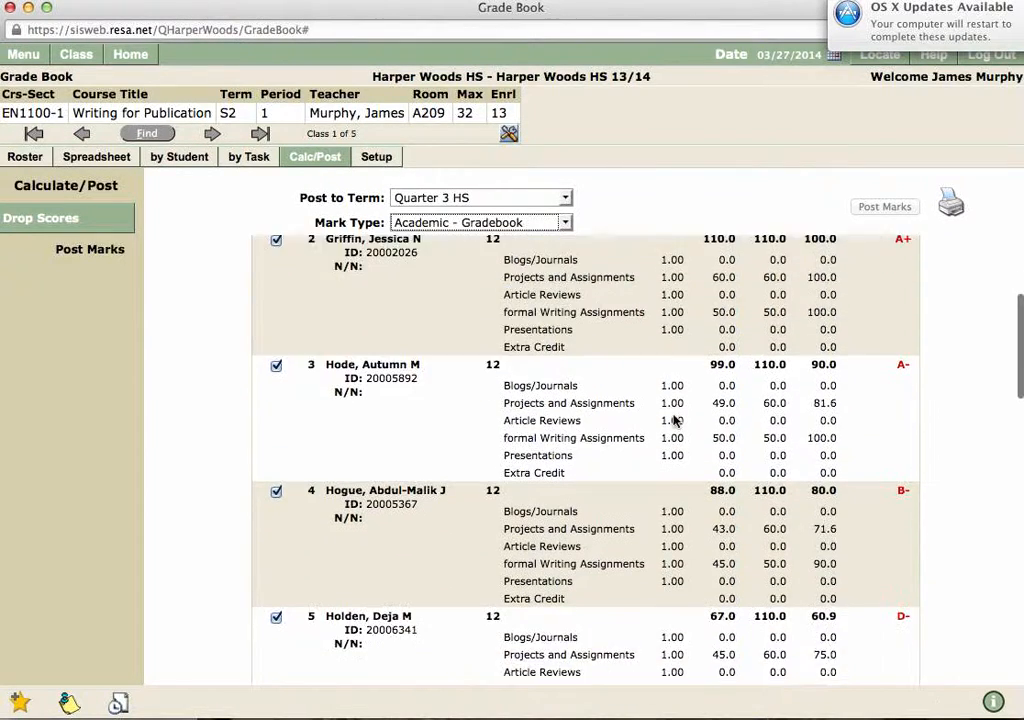
pyautogui.scroll(10, 673, 421)
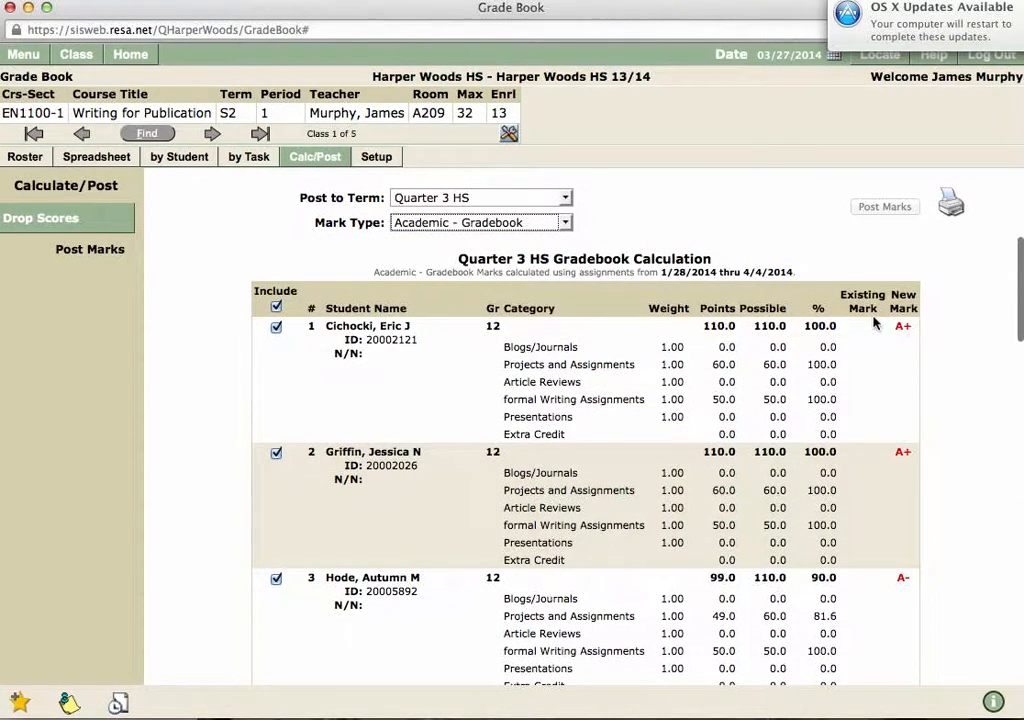
pyautogui.scroll(-8, 889, 574)
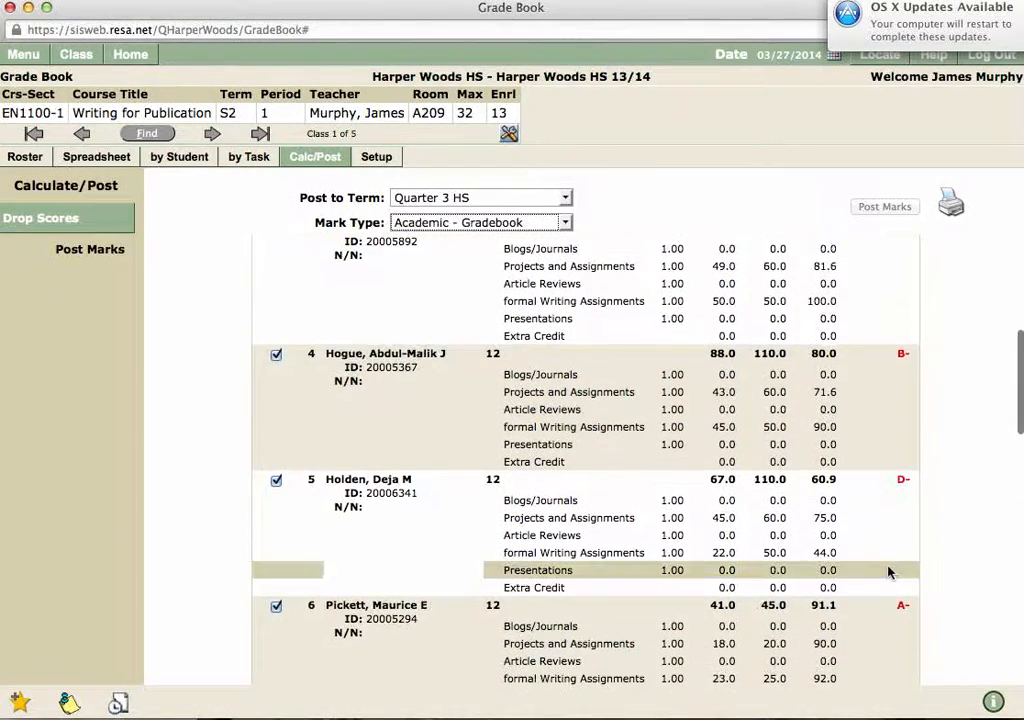
pyautogui.scroll(8, 889, 574)
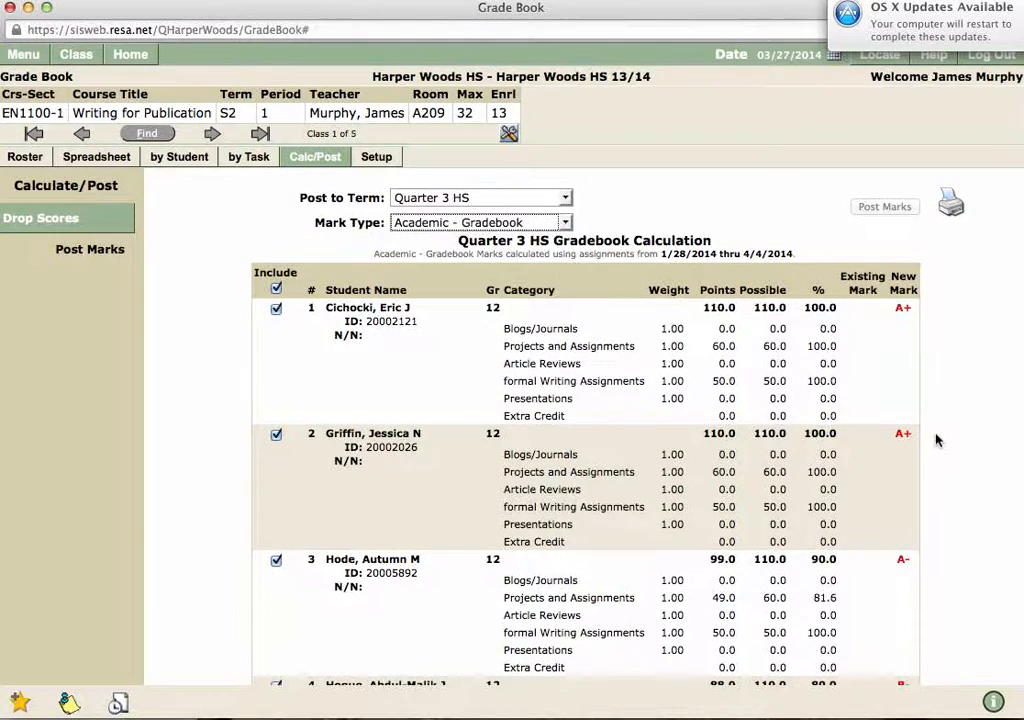
pyautogui.scroll(-10, 935, 440)
pyautogui.scroll(-1, 937, 440)
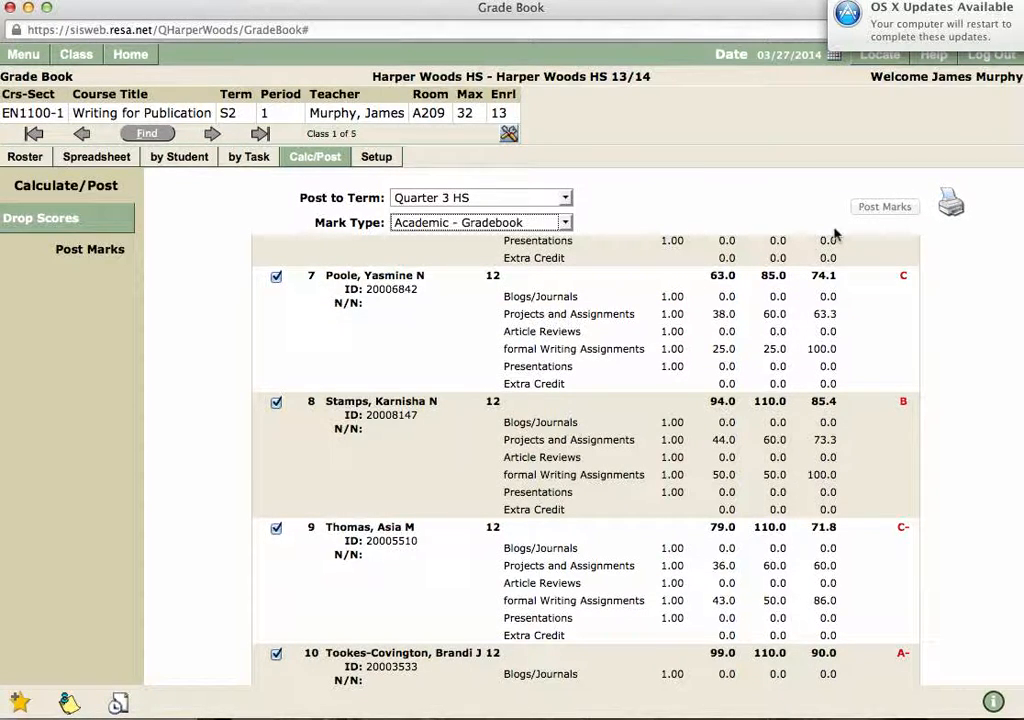
pyautogui.scroll(10, 889, 350)
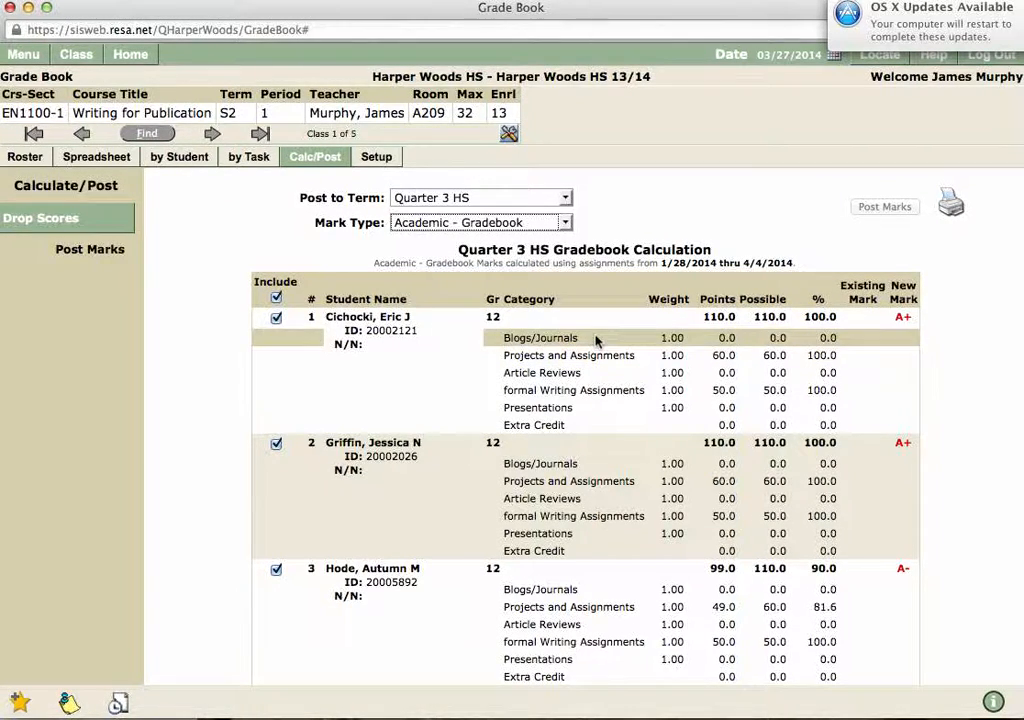
pyautogui.scroll(-3, 620, 385)
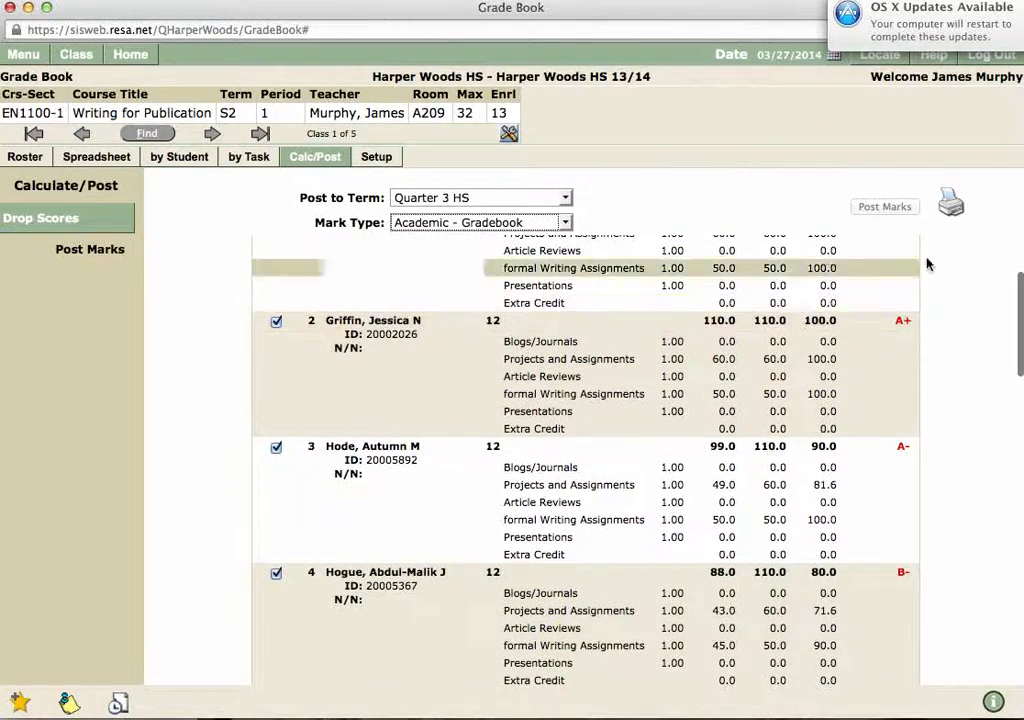
# Step: Open the print dialog for the Quarter 3 calculation, review the PDF options, and cancel printing
pyautogui.click(951, 206)
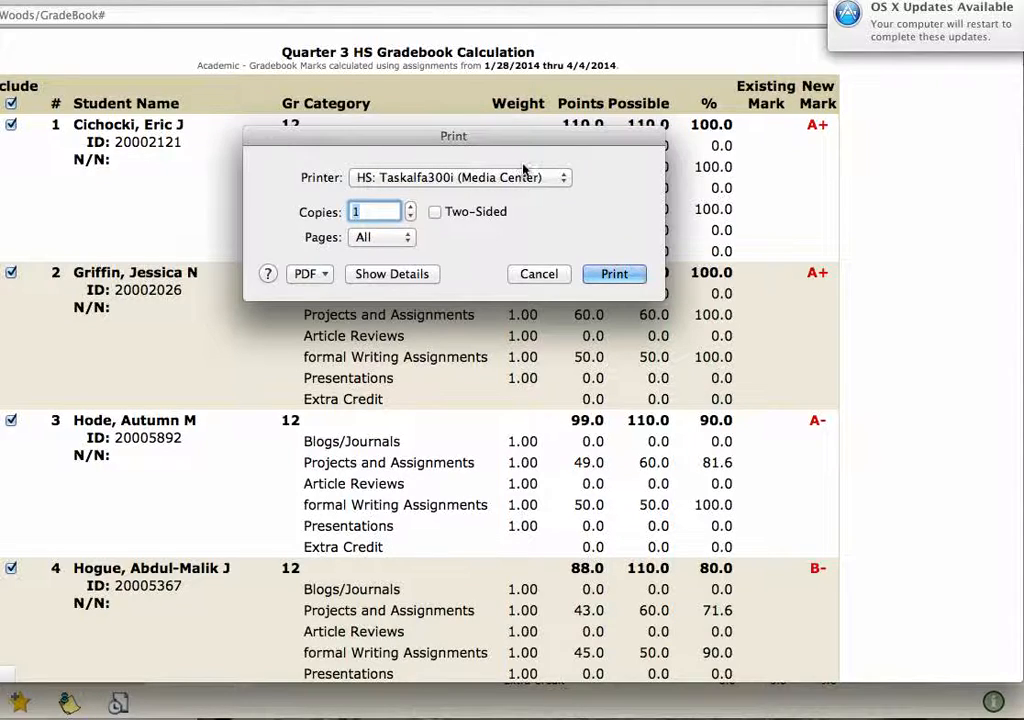
pyautogui.click(314, 274)
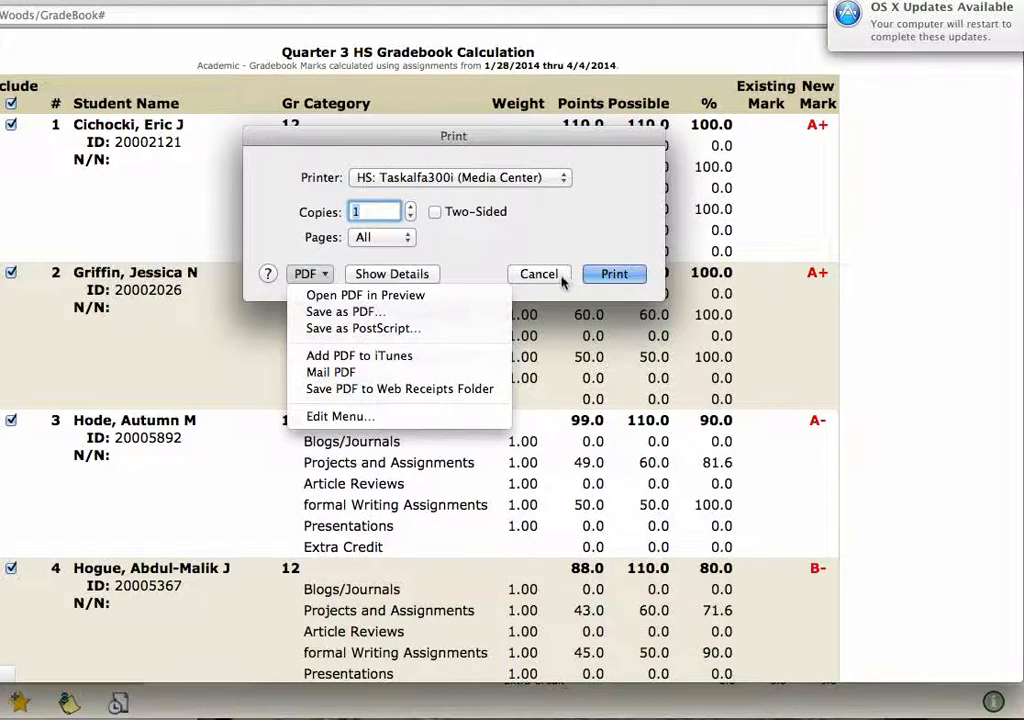
pyautogui.click(455, 135)
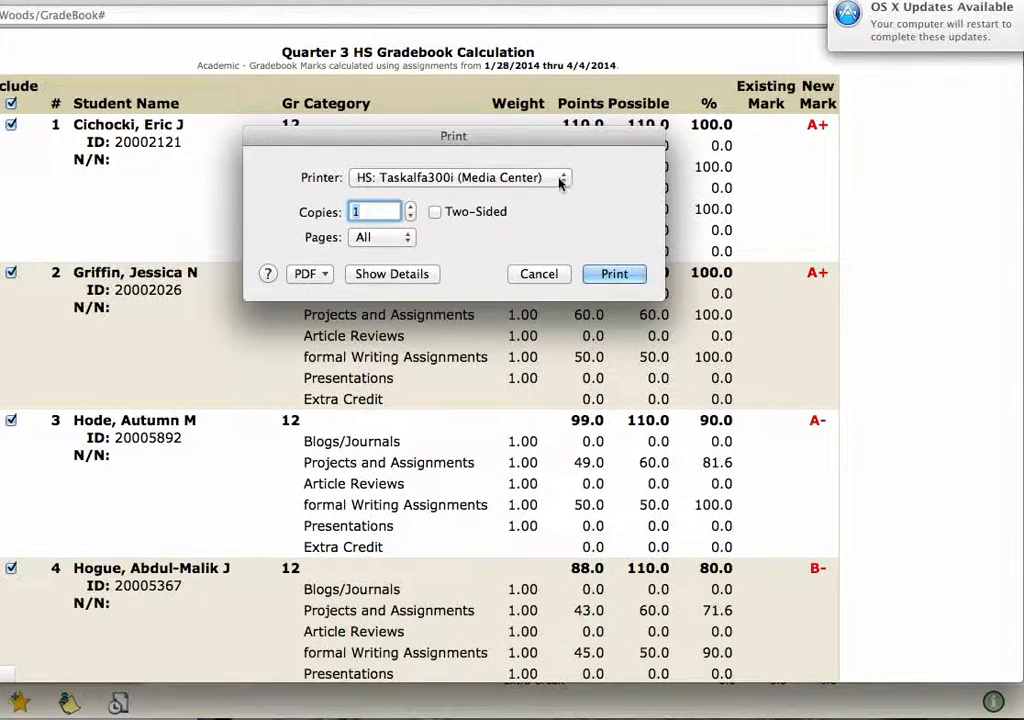
pyautogui.click(540, 274)
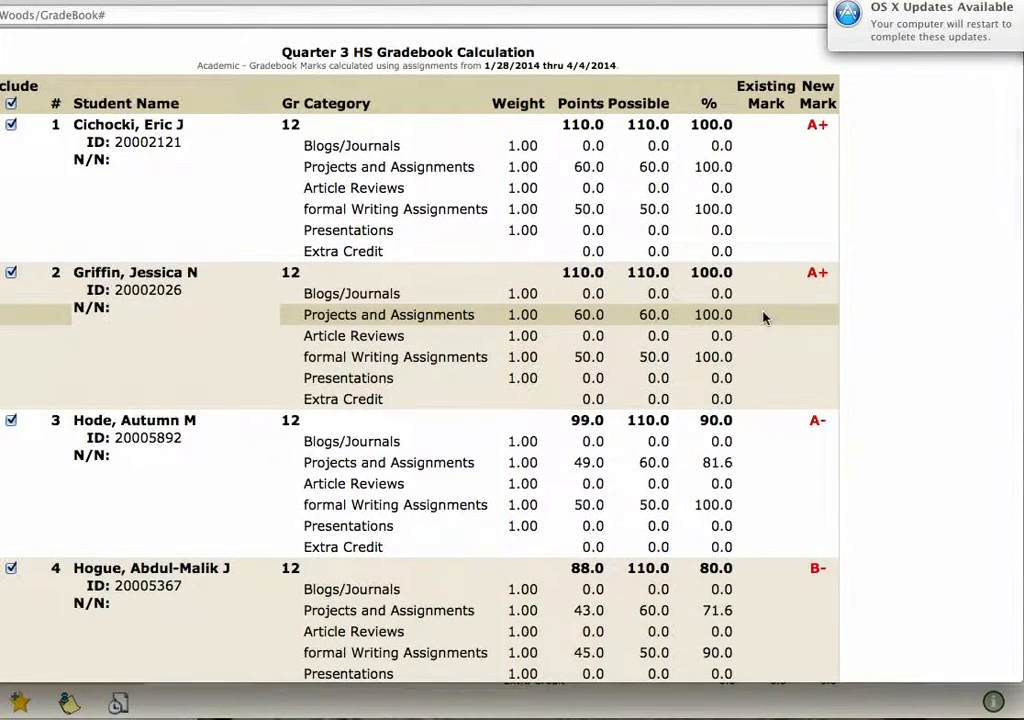
pyautogui.scroll(-1, 765, 318)
pyautogui.scroll(1, 765, 318)
pyautogui.hotkey('ctrl', 'Down')
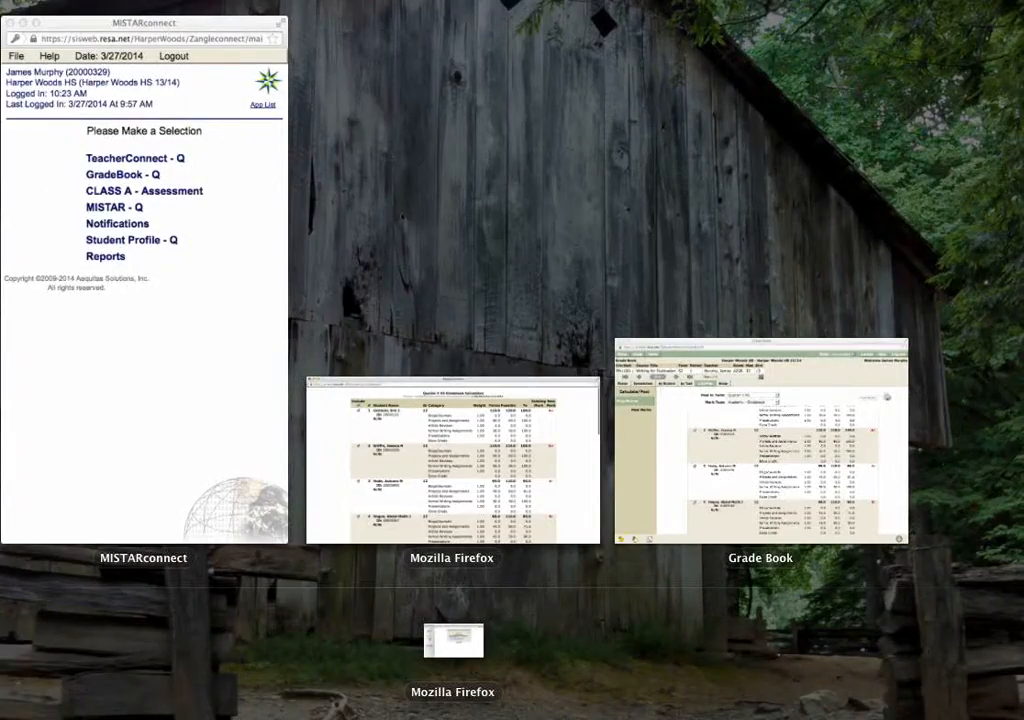
# Step: Bring the Grade Book window forward and review the Quarter 3 HS Gradebook Calculation's new marks
pyautogui.click(539, 439)
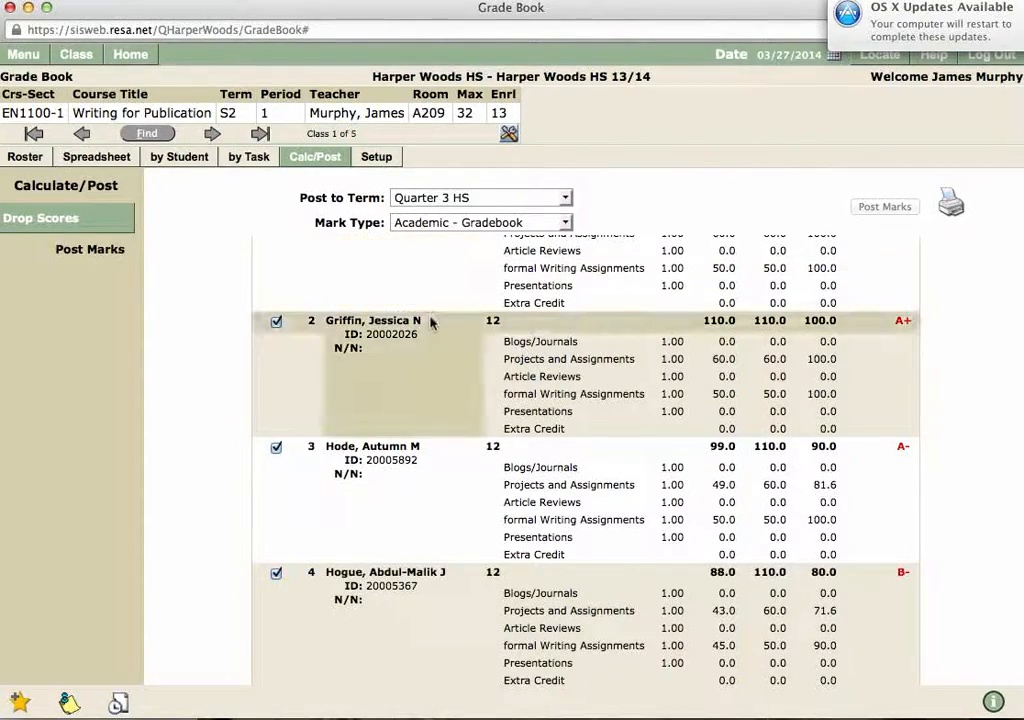
pyautogui.scroll(3, 957, 316)
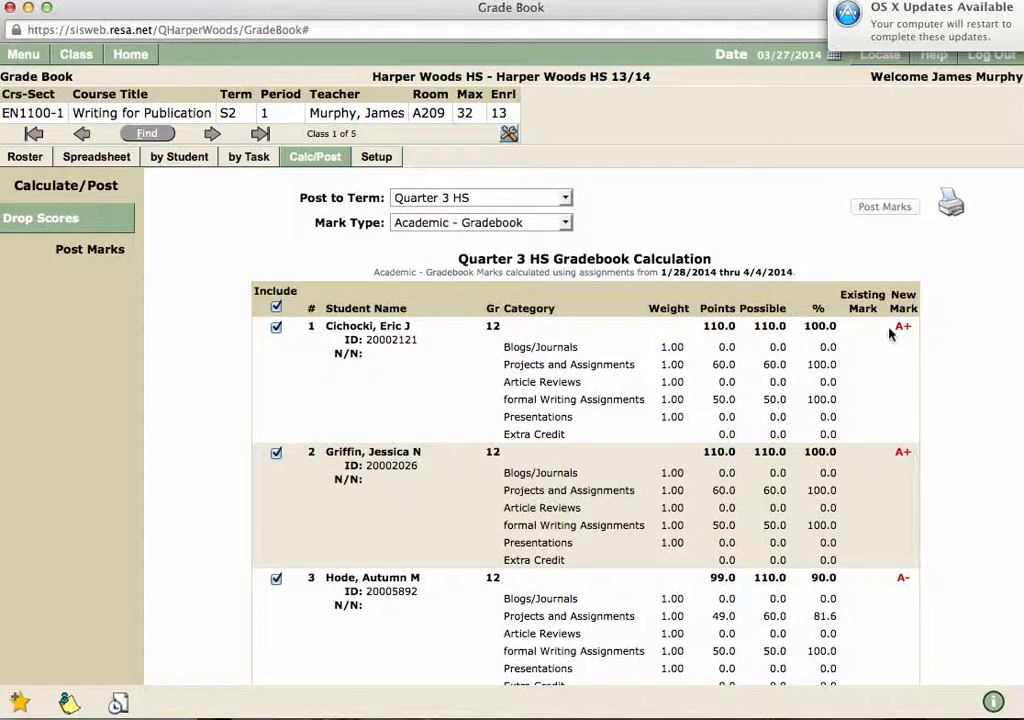
pyautogui.scroll(-3, 197, 277)
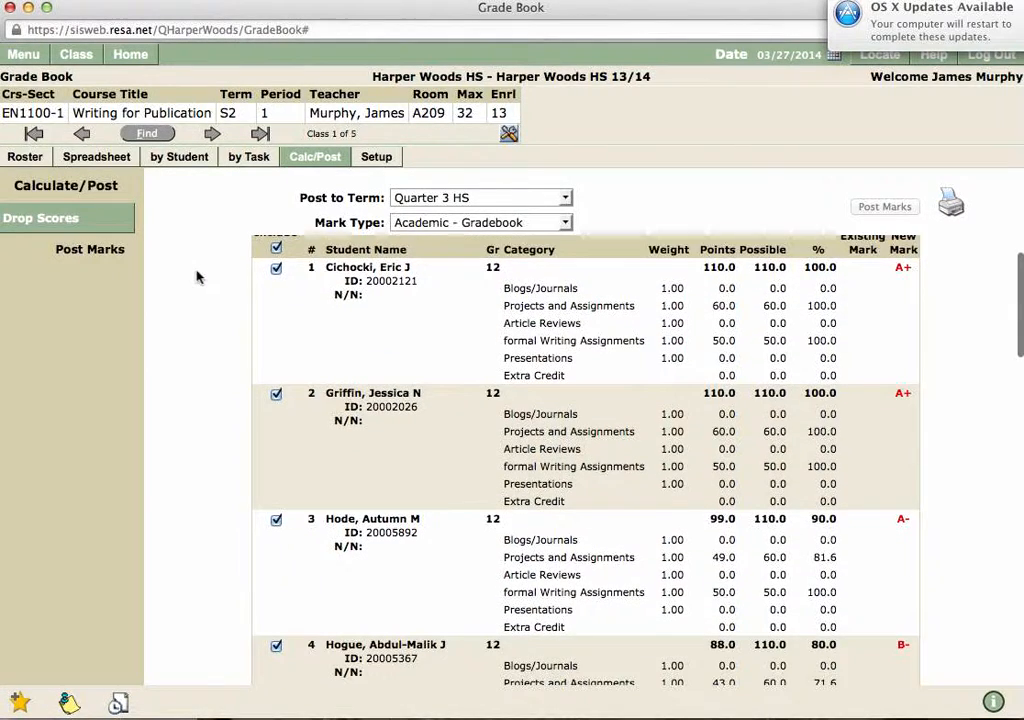
pyautogui.scroll(-10, 197, 277)
pyautogui.scroll(14, 197, 277)
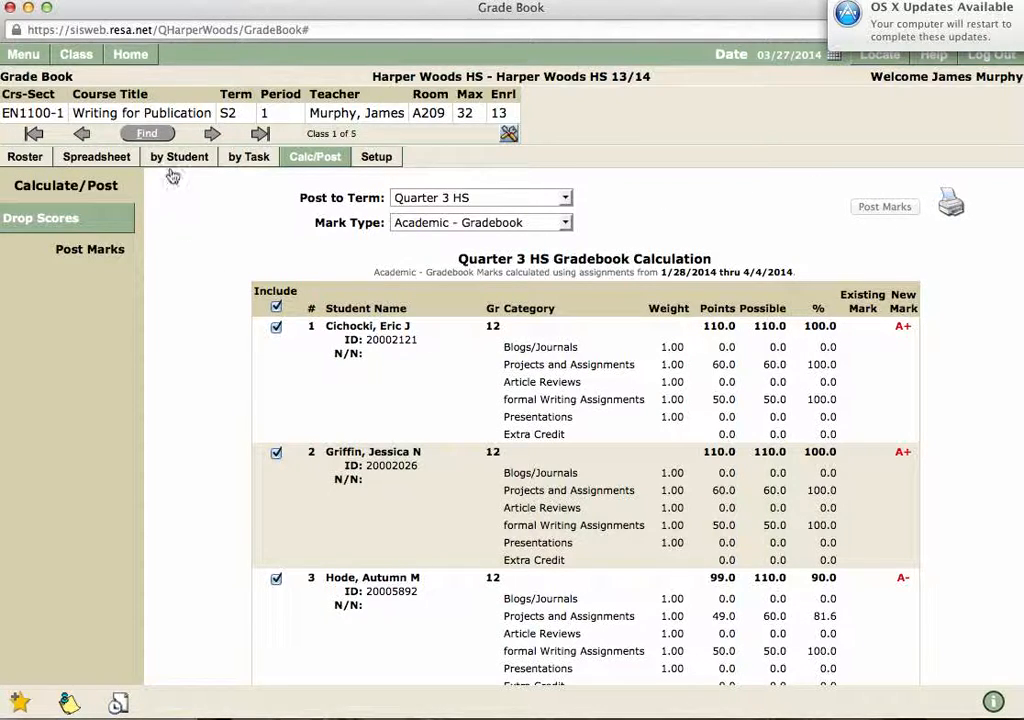
# Step: Go to Marks > Class Marks and show Progress 3 marks for Writing for Publication
pyautogui.click(29, 60)
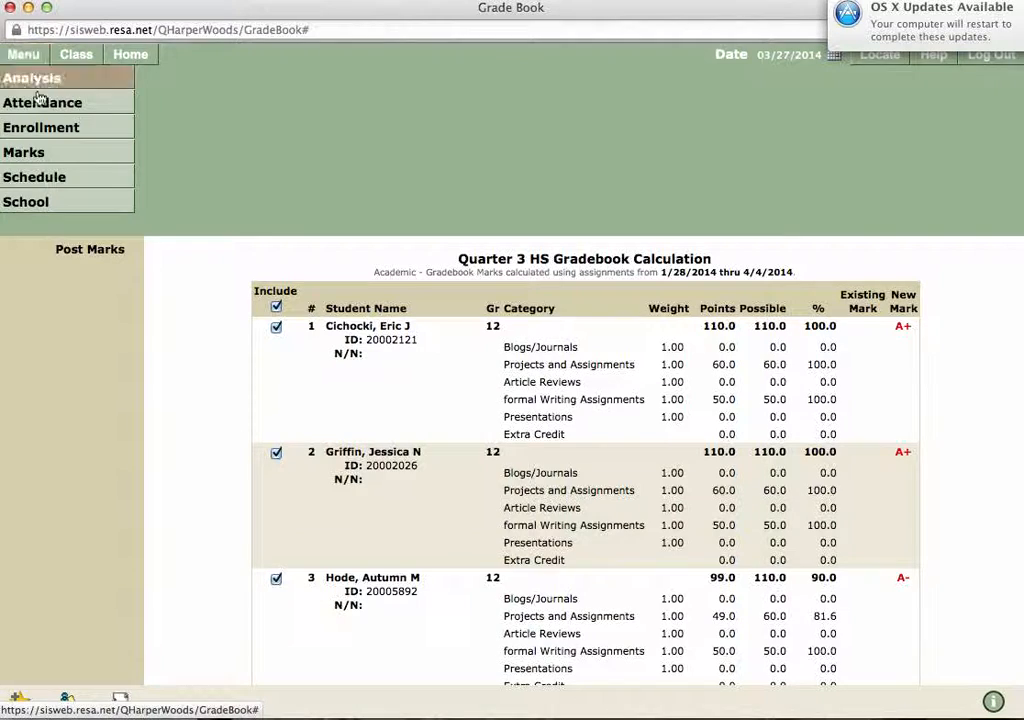
pyautogui.click(41, 152)
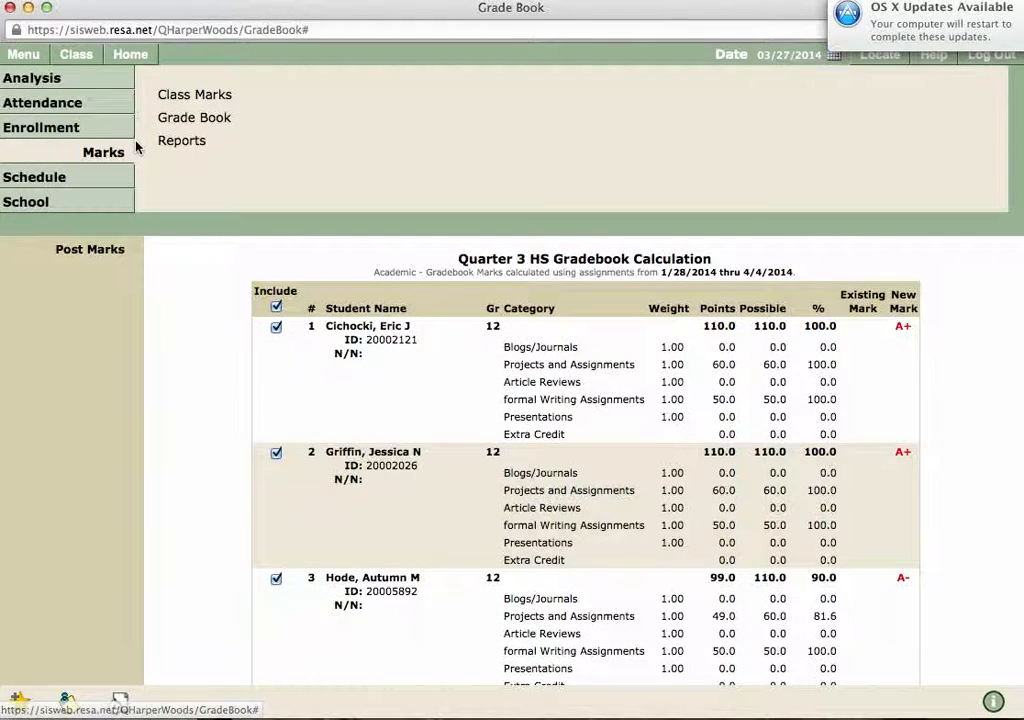
pyautogui.click(193, 100)
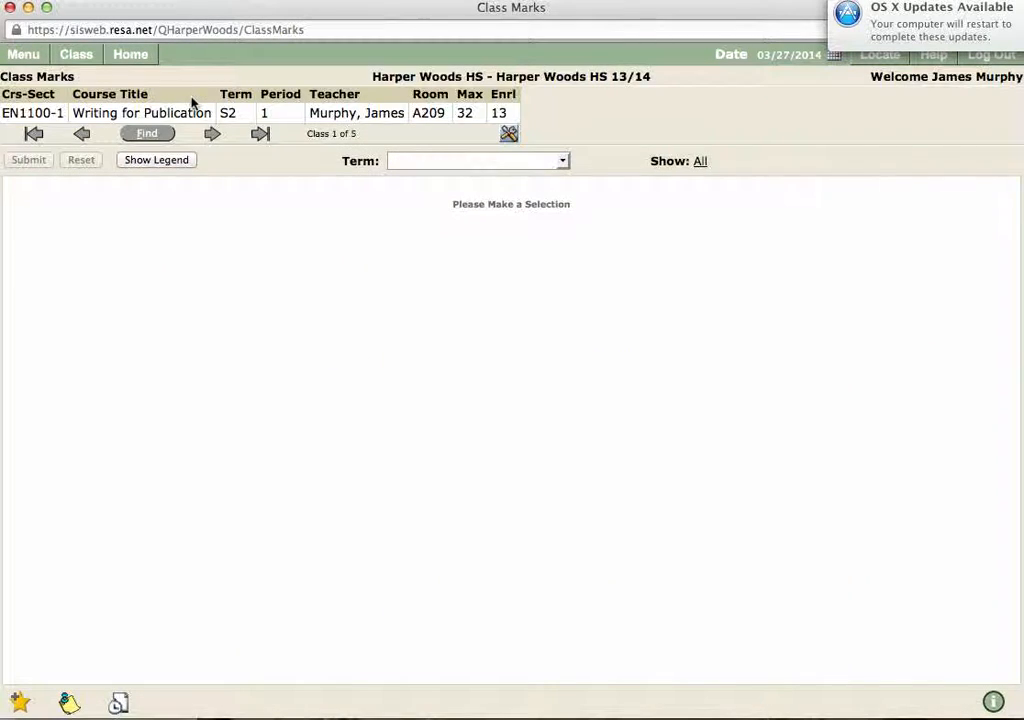
pyautogui.click(541, 163)
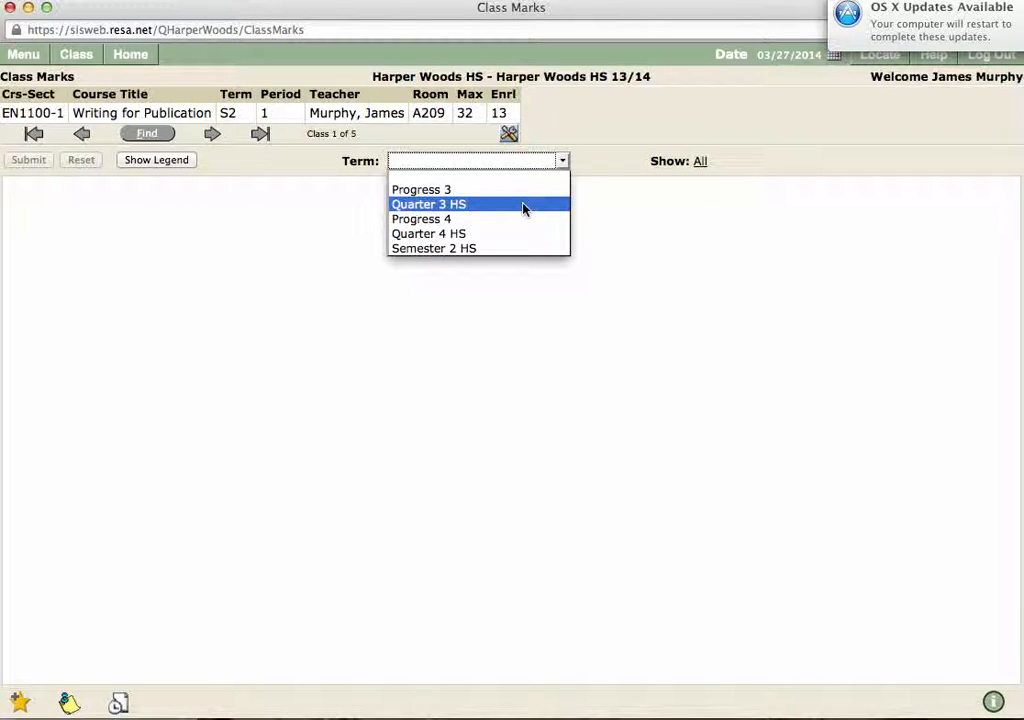
pyautogui.click(523, 195)
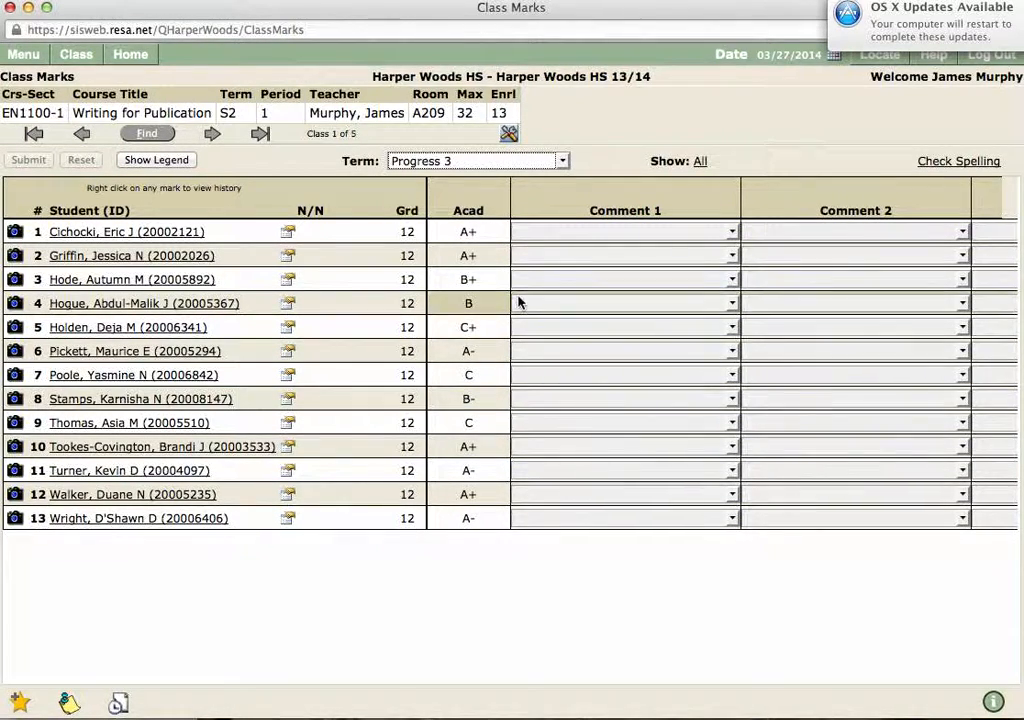
# Step: Check the Quarter 3 HS term, which shows blank marks, then return to Progress 3
pyautogui.click(555, 160)
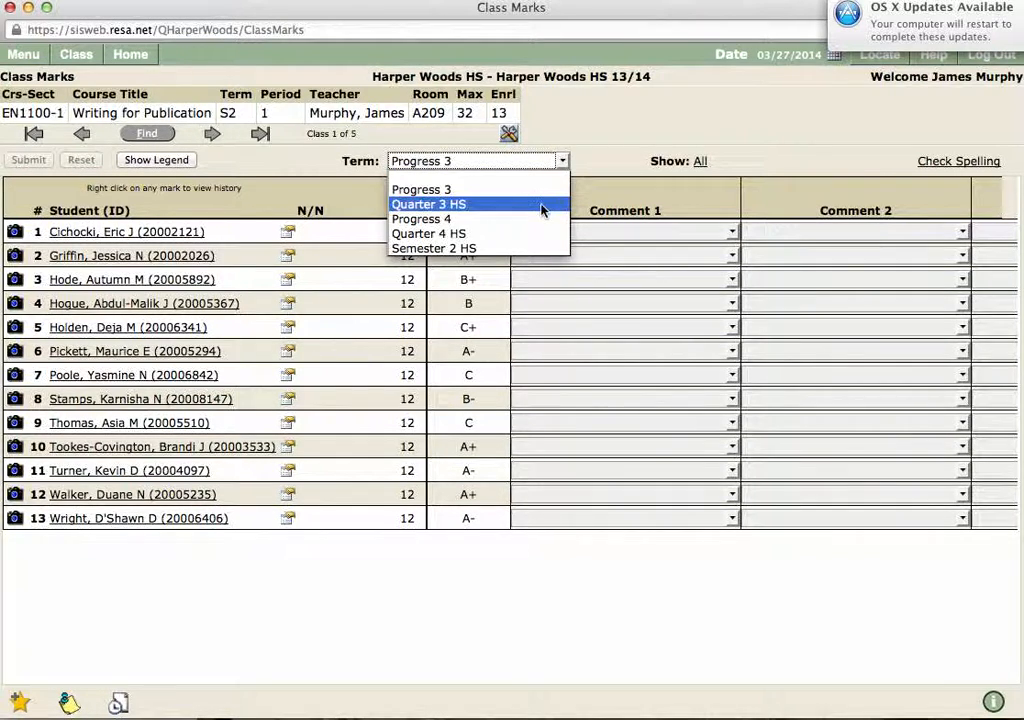
pyautogui.click(541, 204)
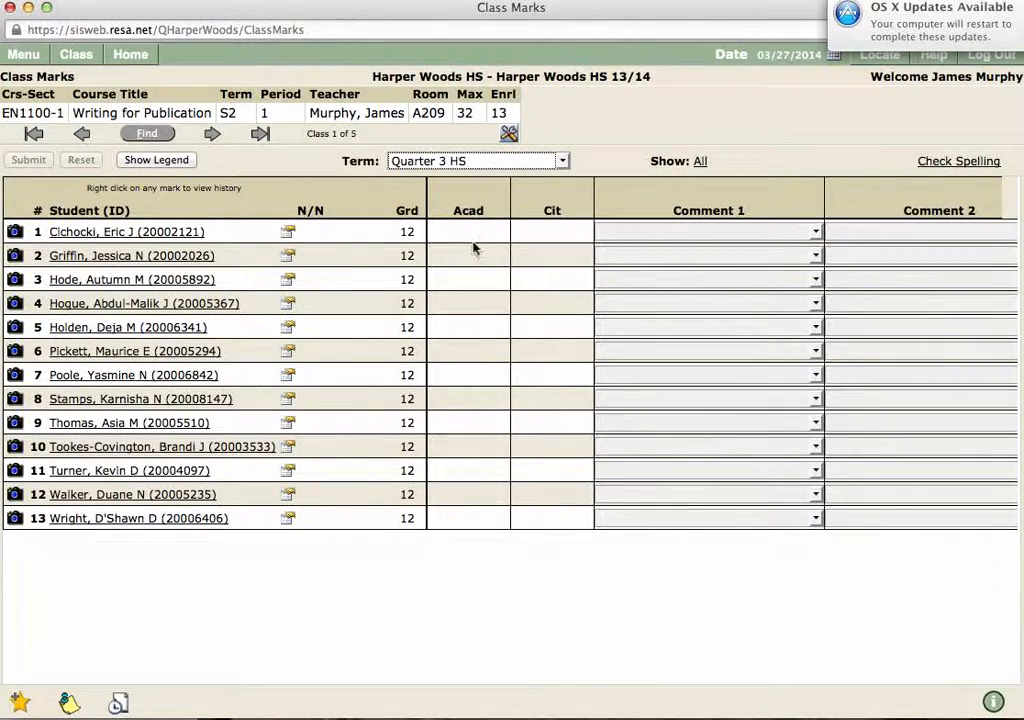
pyautogui.click(519, 163)
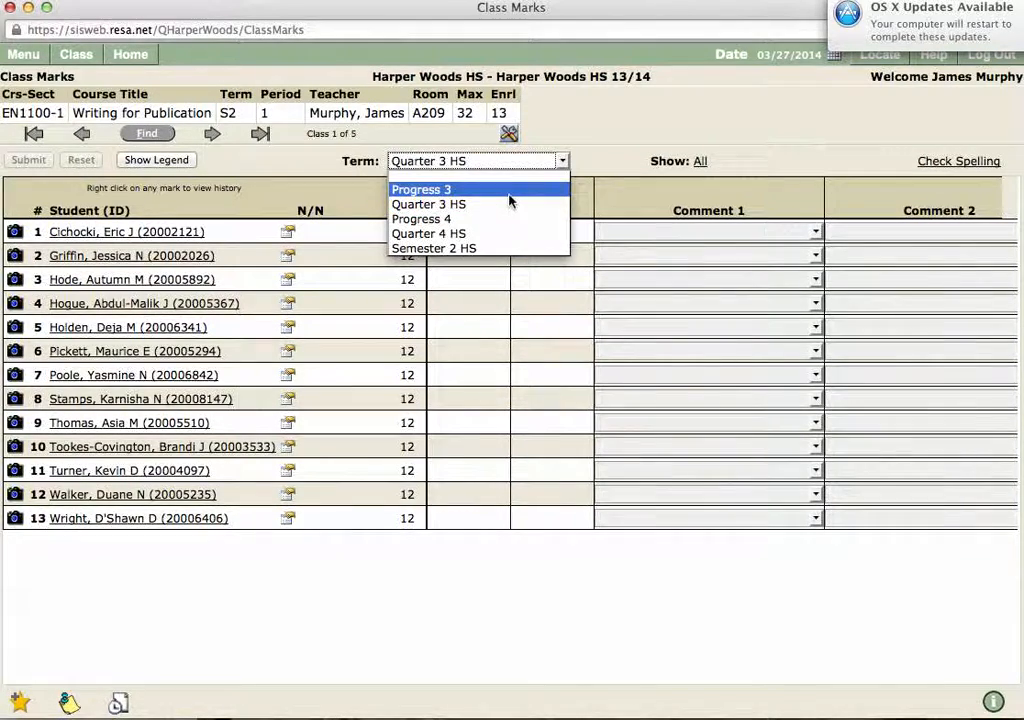
pyautogui.click(509, 196)
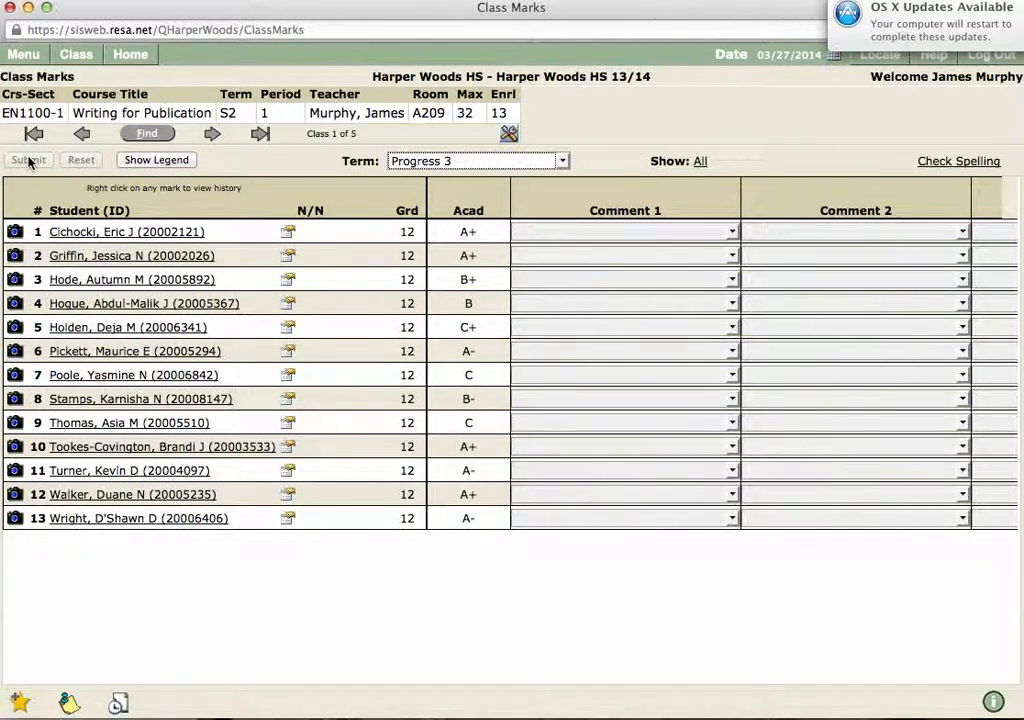
# Step: Load the EN1021-1 English Lang. Arts 11B class from the class finder
pyautogui.click(155, 135)
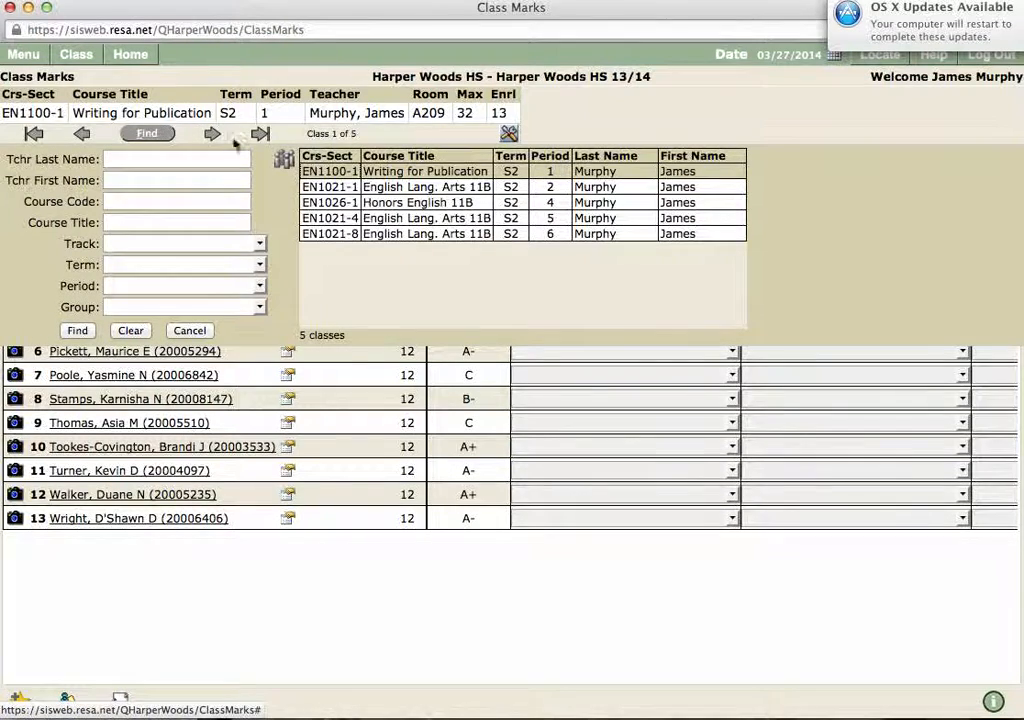
pyautogui.click(396, 192)
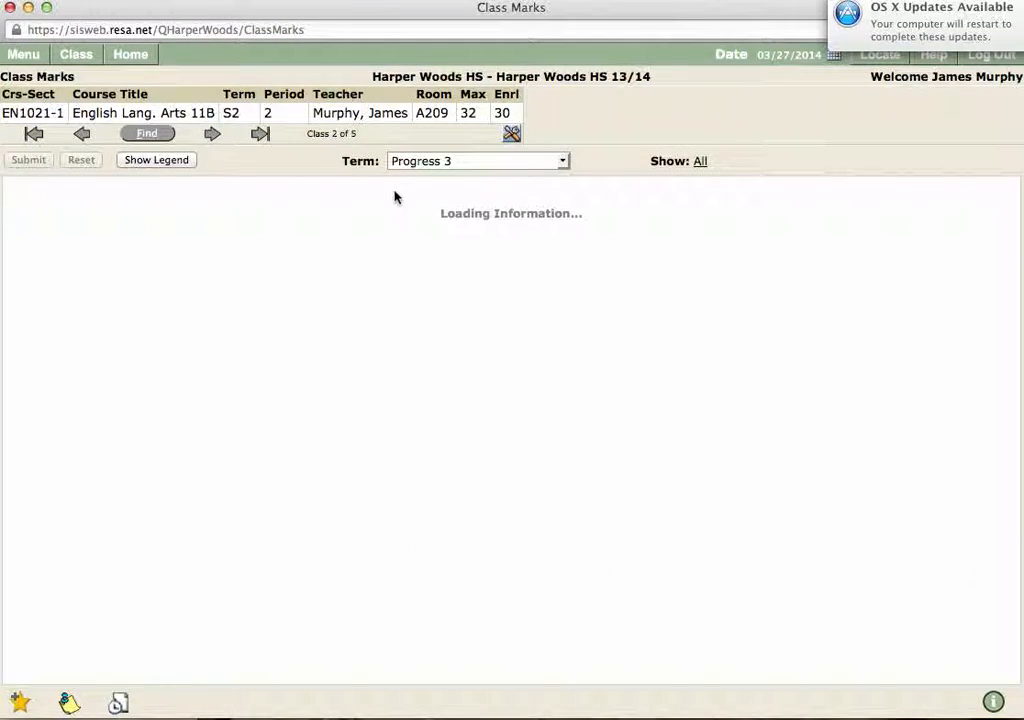